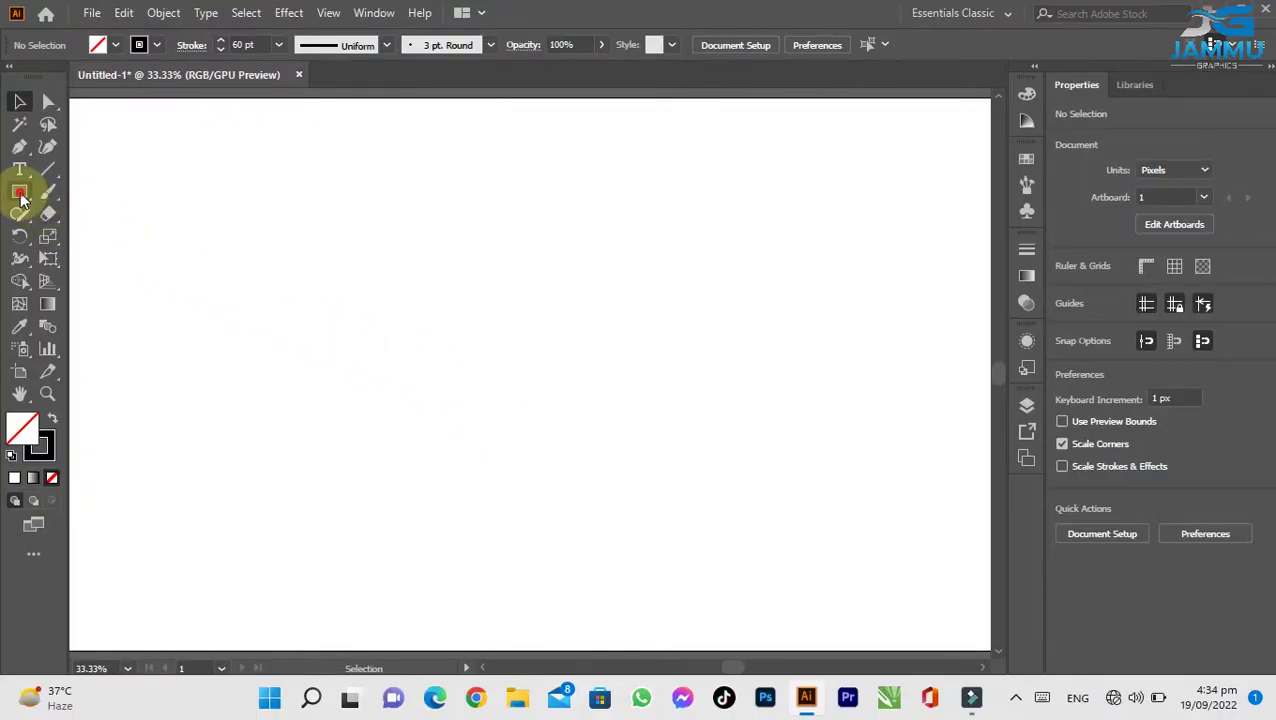
Step: Draw a 636 × 636 px square with a 60 pt black stroke near the page centre
click(20, 193)
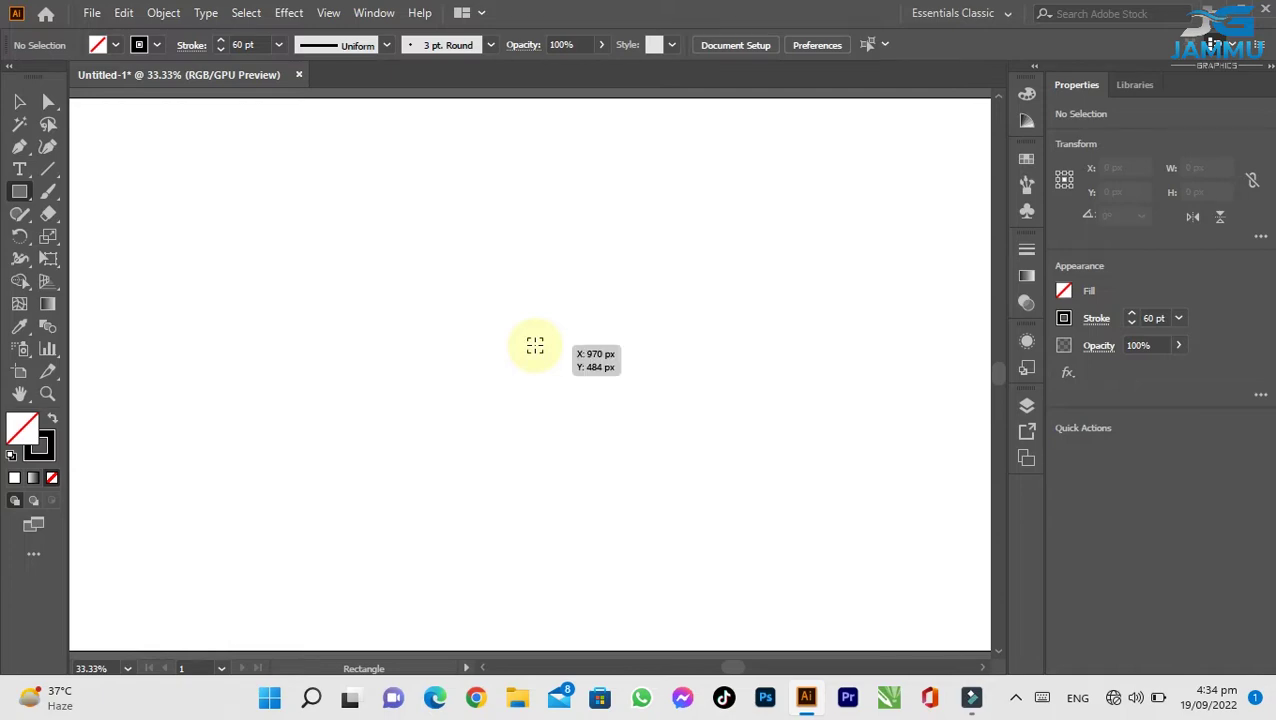
drag(535, 345, 698, 508)
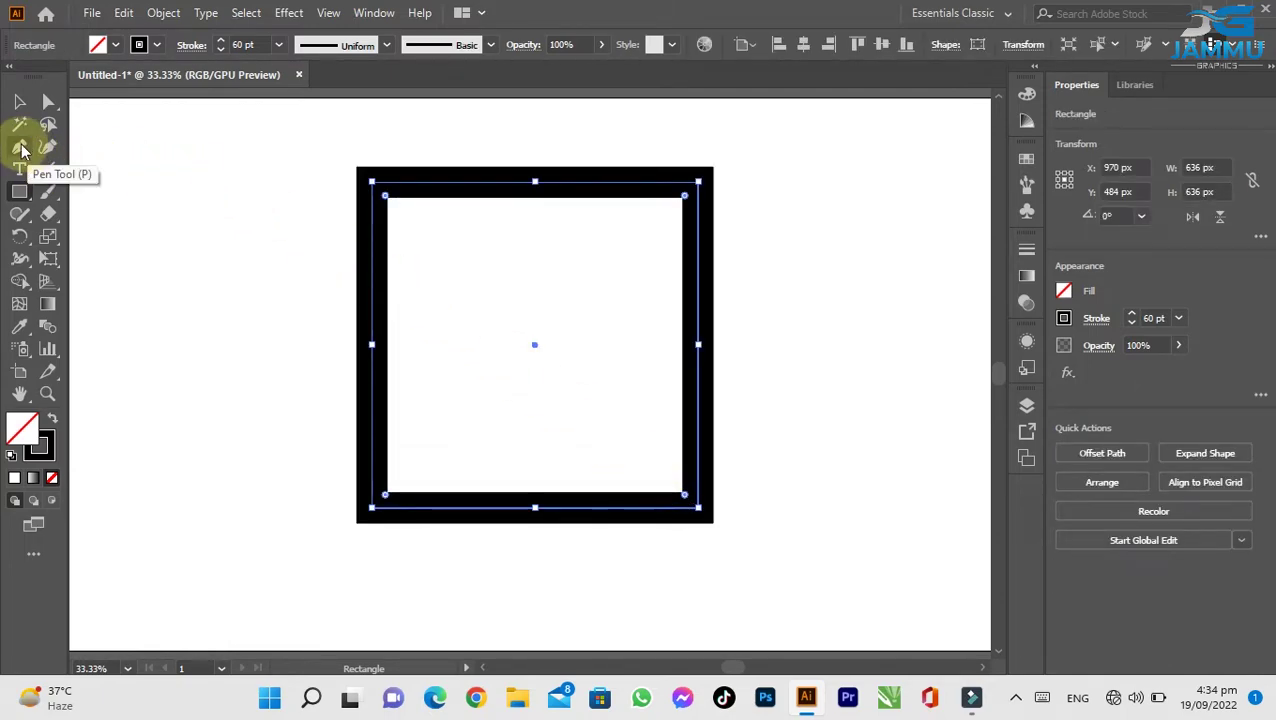
click(18, 103)
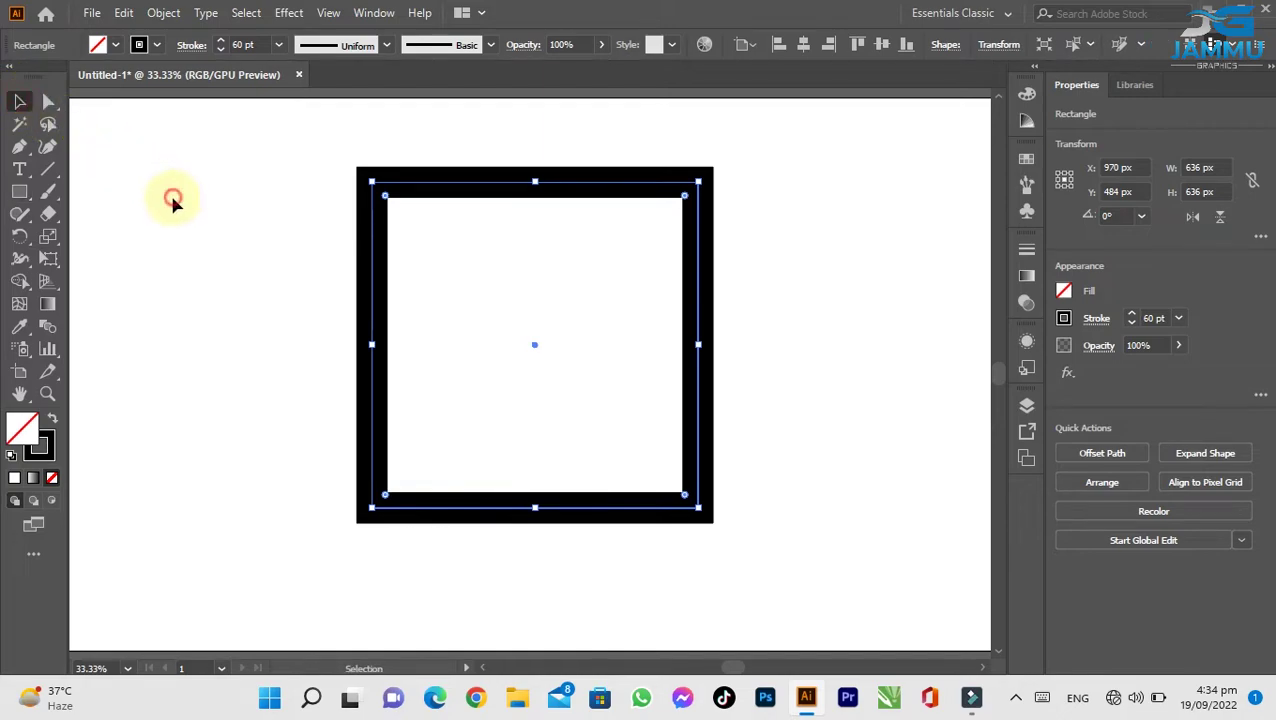
click(171, 199)
Step: Draw an S-shaped 60 pt curve from the square's top-left to bottom-right corner, shaping both handles
click(22, 147)
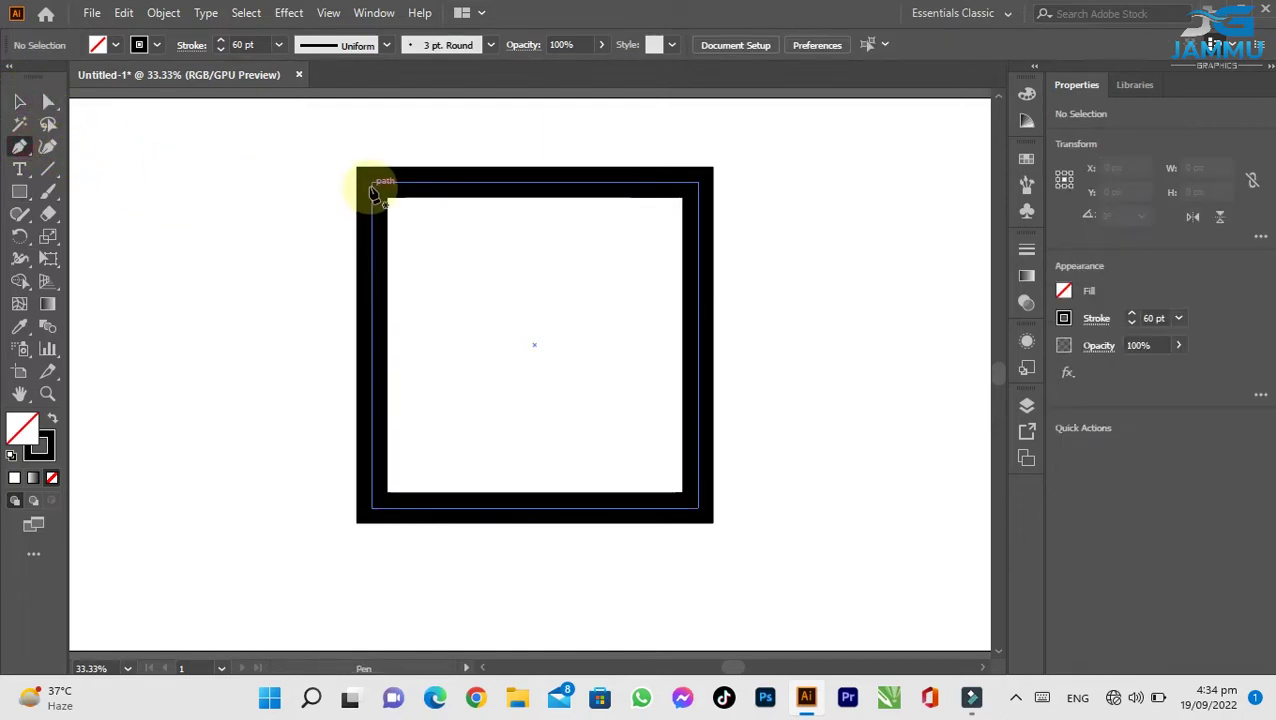
drag(371, 181, 371, 307)
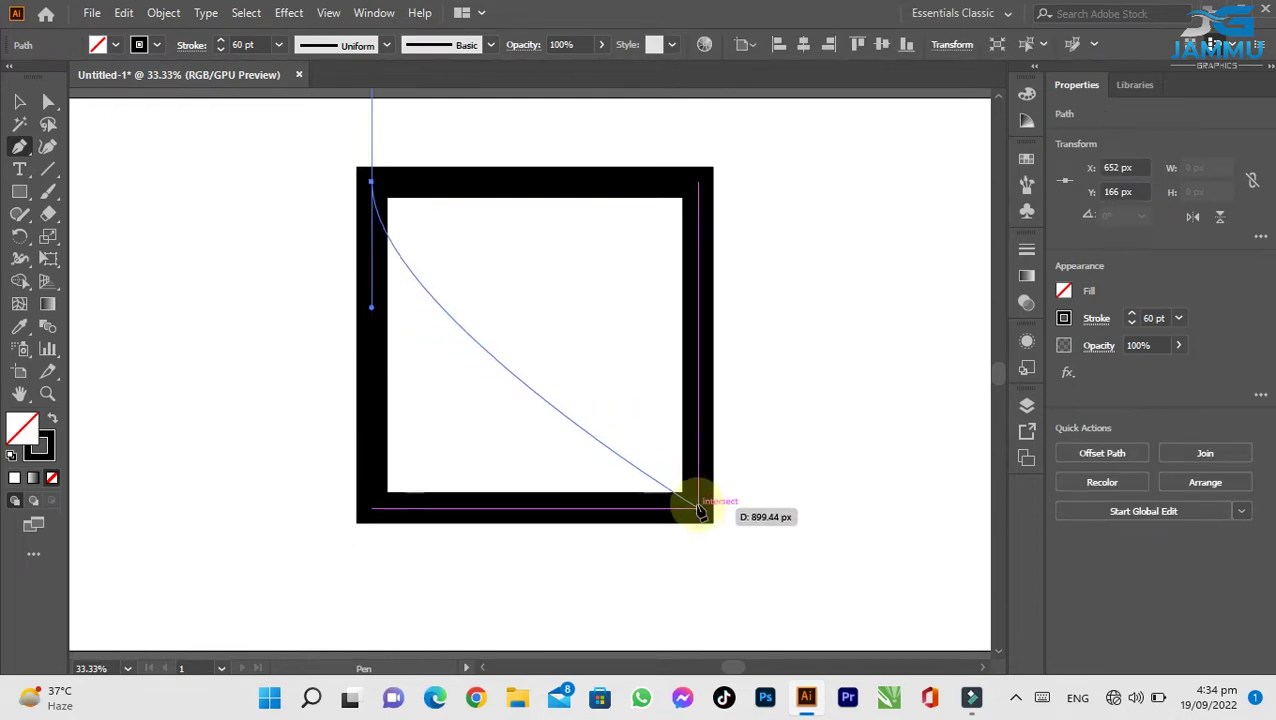
drag(697, 508, 695, 634)
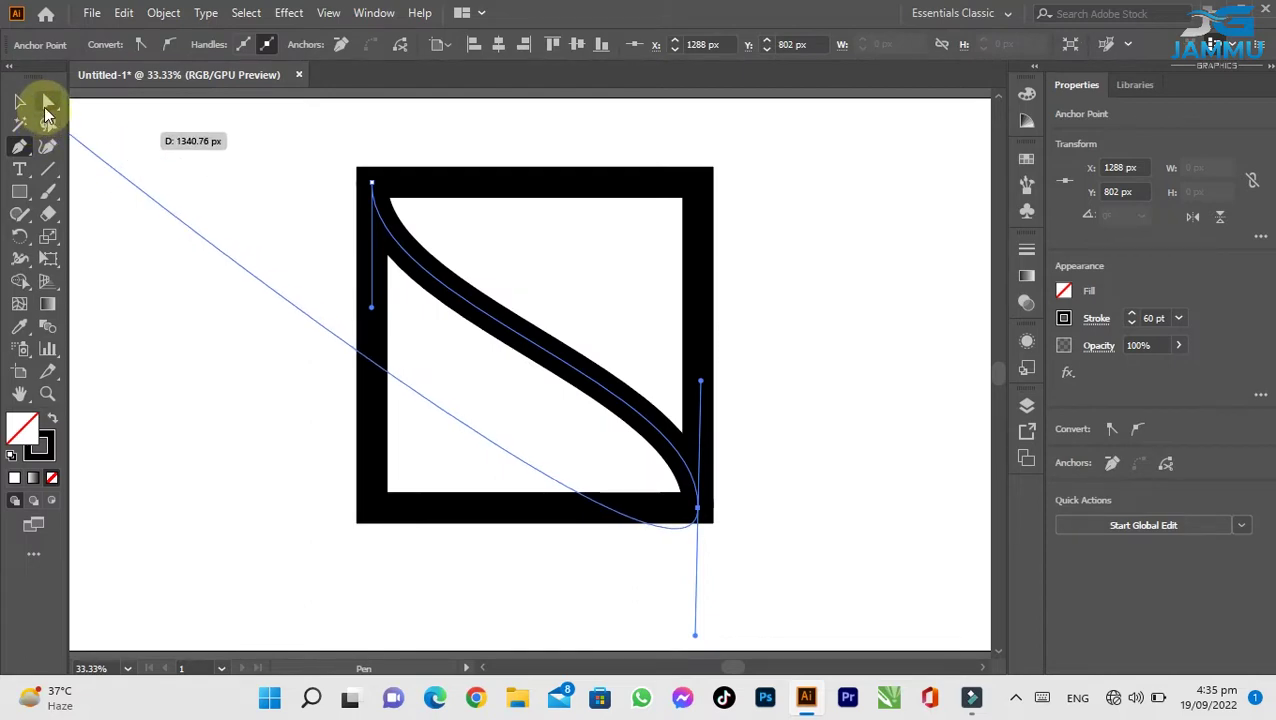
click(47, 104)
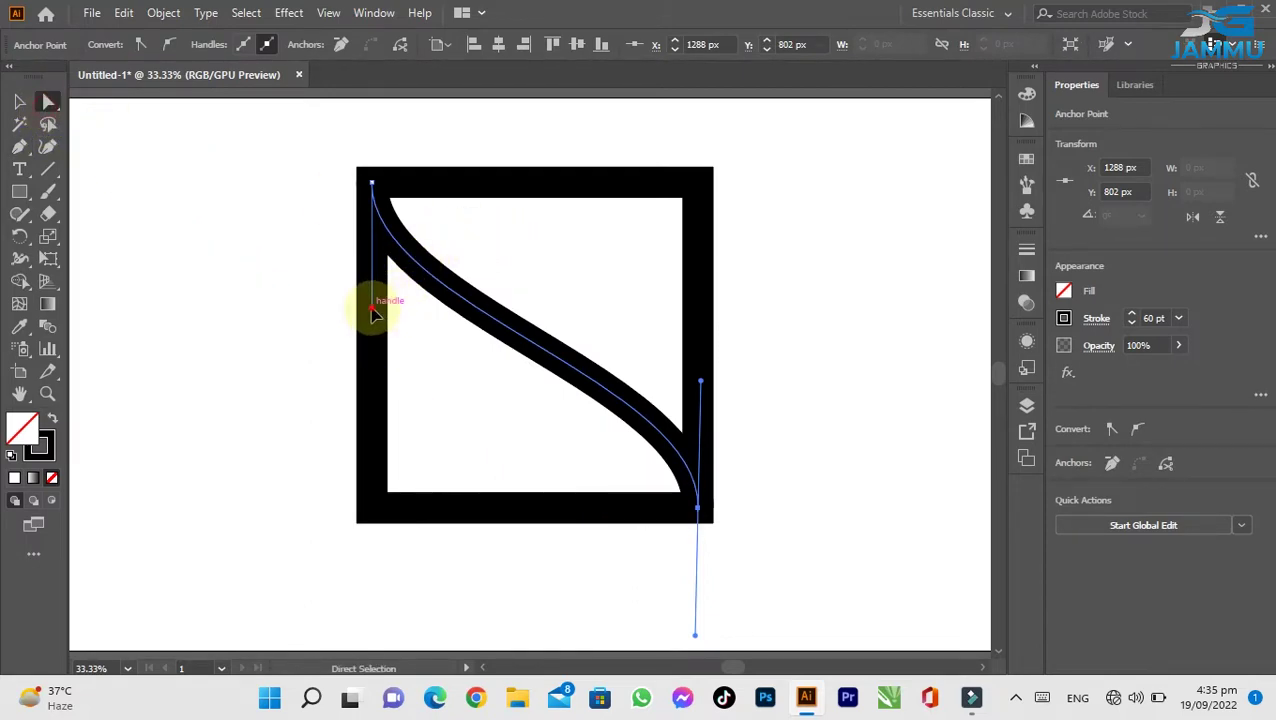
drag(372, 314, 374, 510)
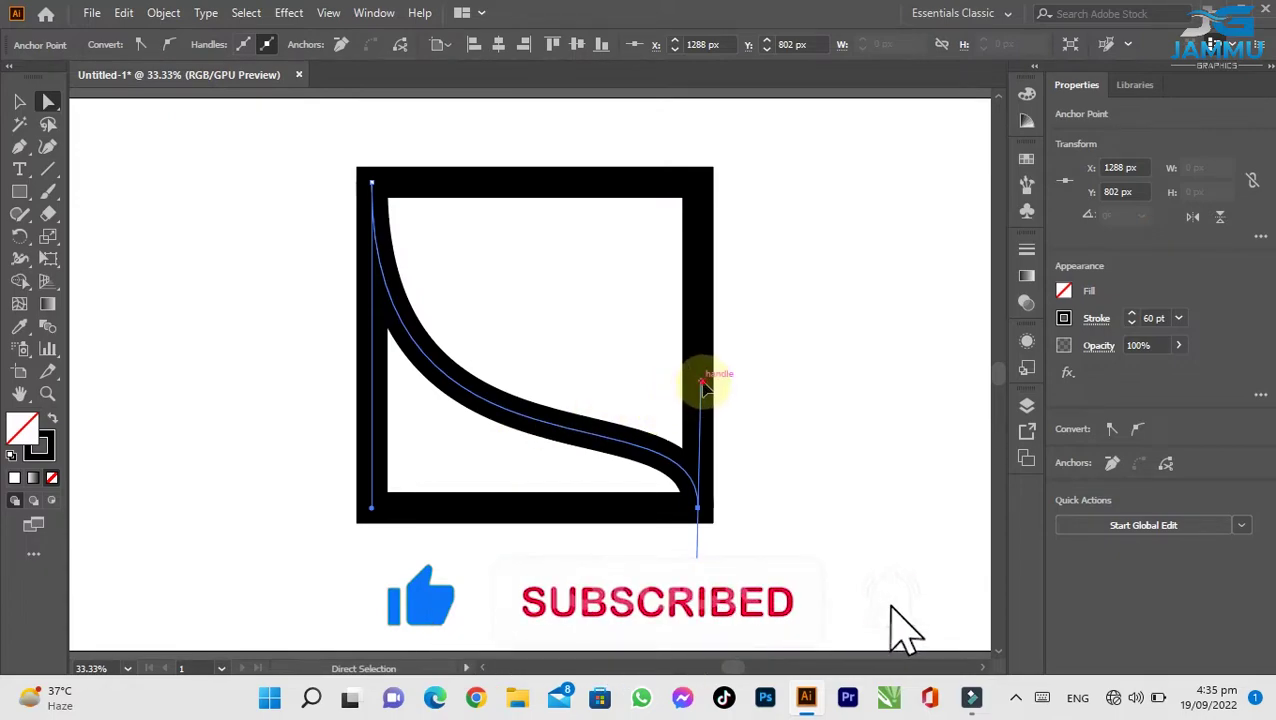
drag(704, 385, 698, 185)
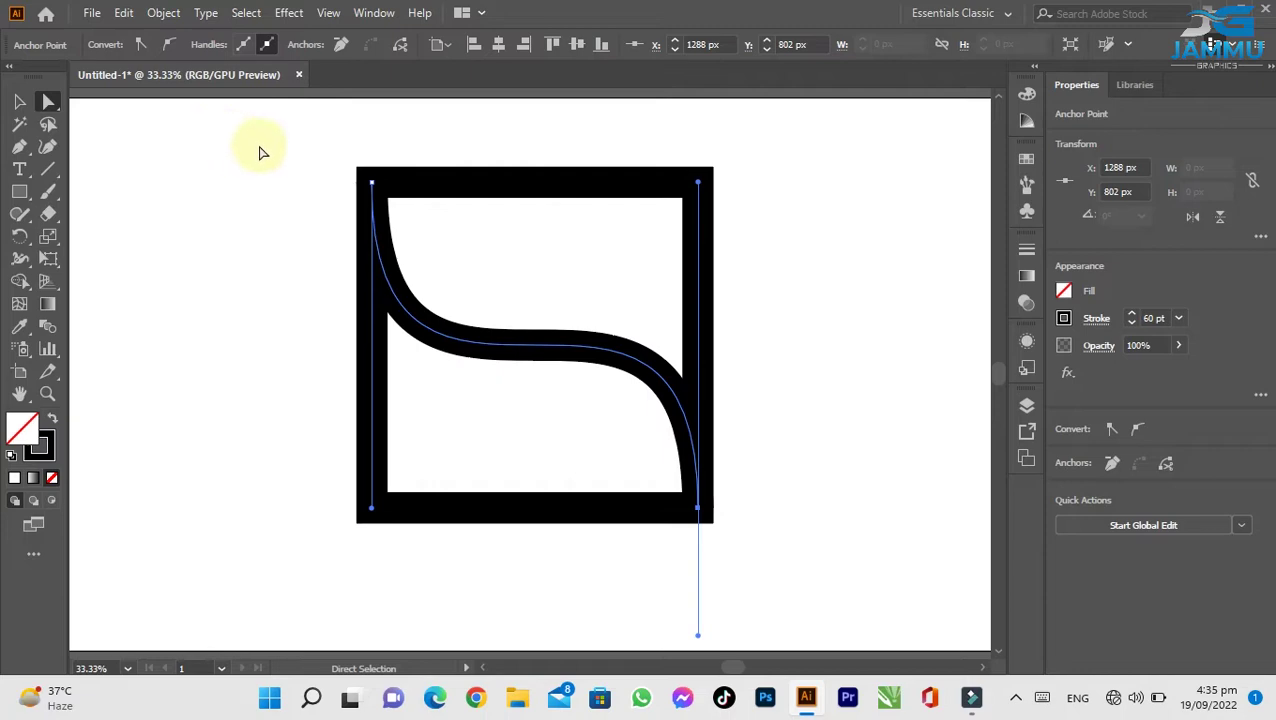
click(259, 152)
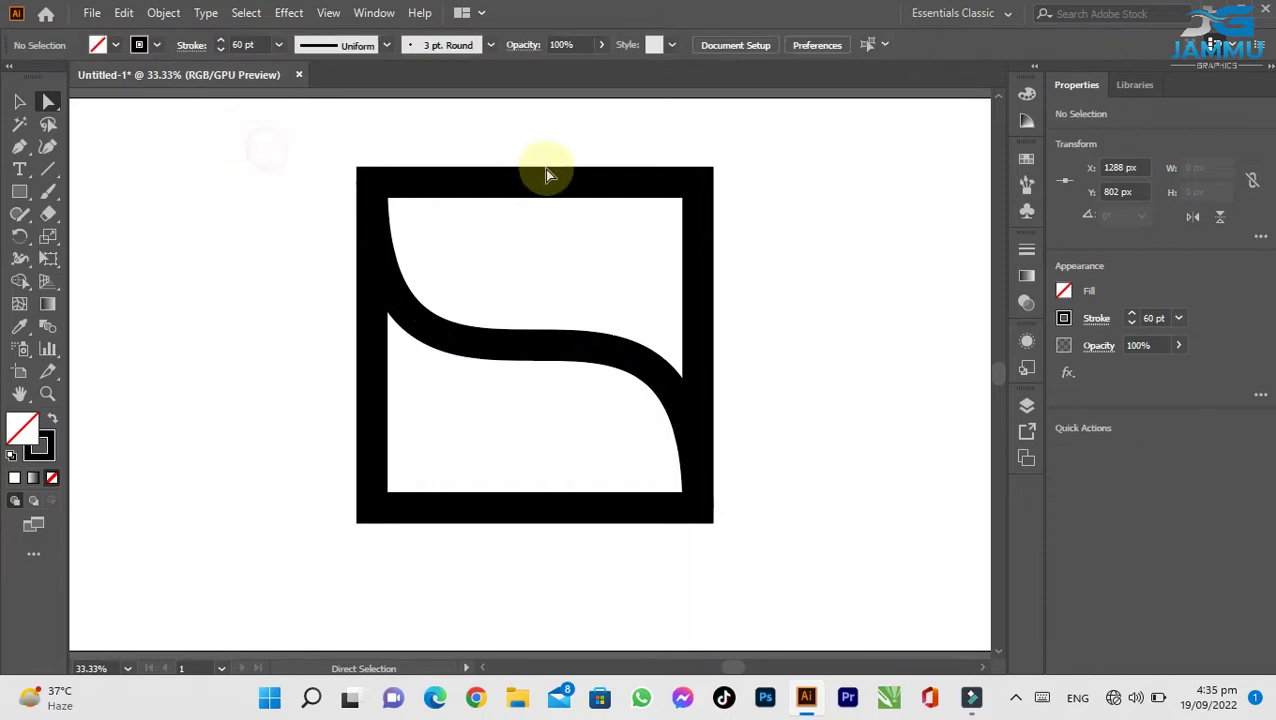
Step: Round the square's top-right and bottom-left corners to 280.53 px radius
drag(649, 120, 757, 268)
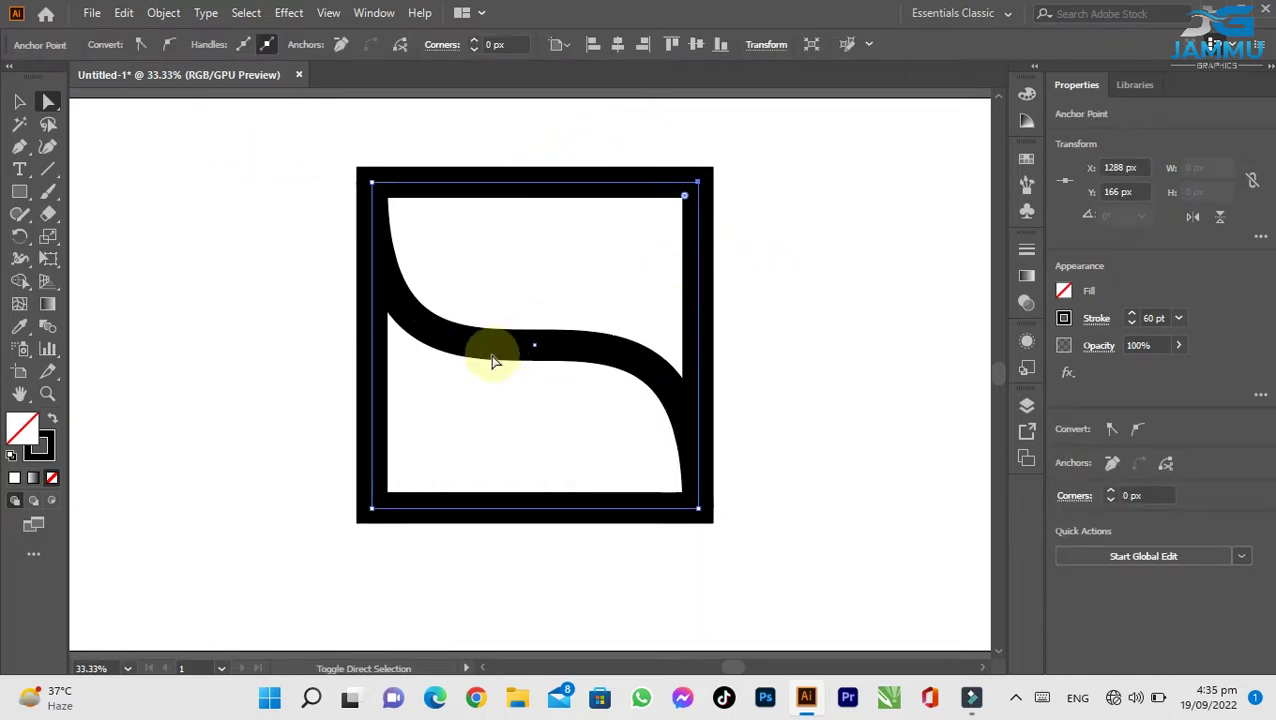
shift+click(373, 511)
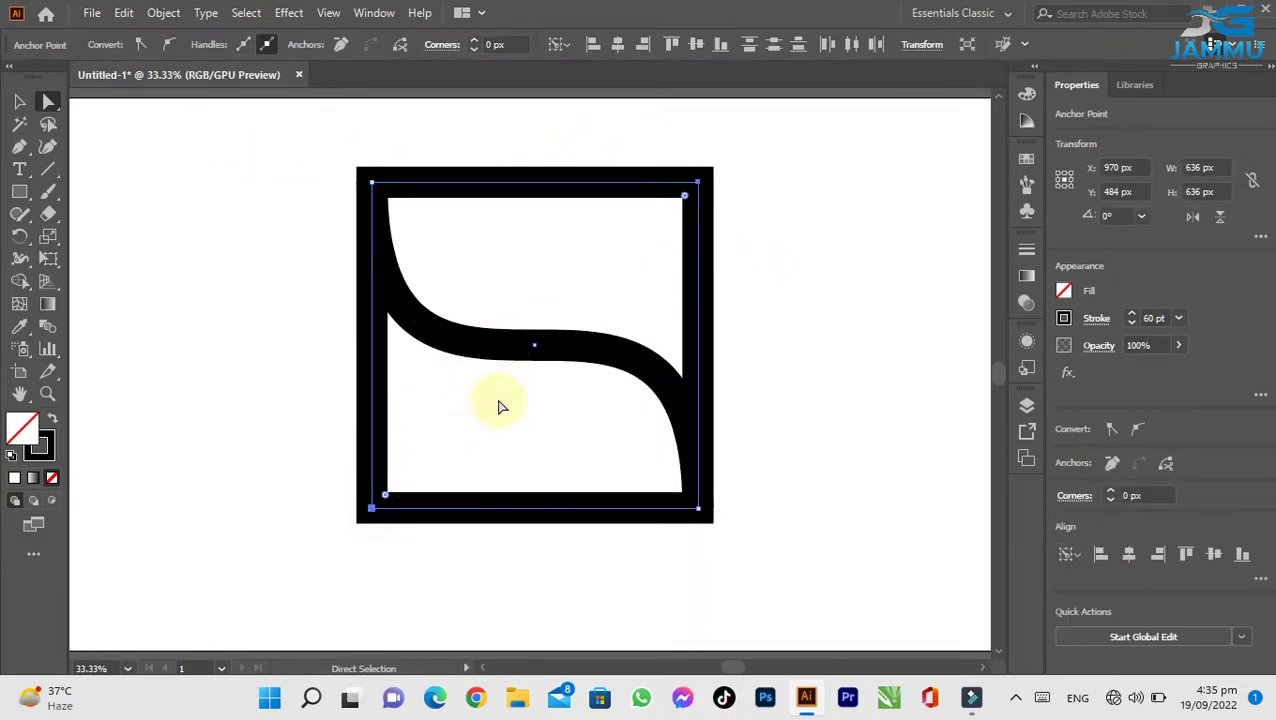
mouse_move(685, 204)
mouse_down()
mouse_move(557, 410)
mouse_move(598, 376)
mouse_up()
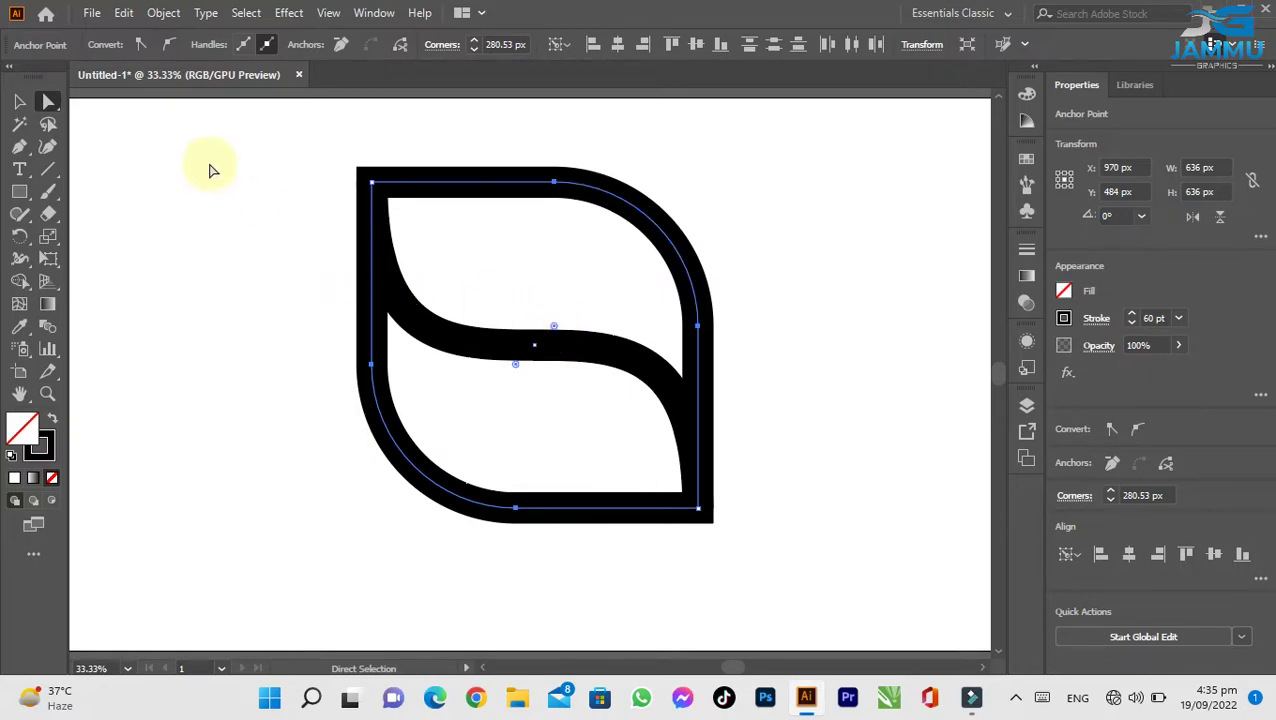
Step: Expand the leaf outline and S-curve strokes into filled shapes using Expand with Fill and Stroke
click(19, 101)
drag(479, 274, 490, 280)
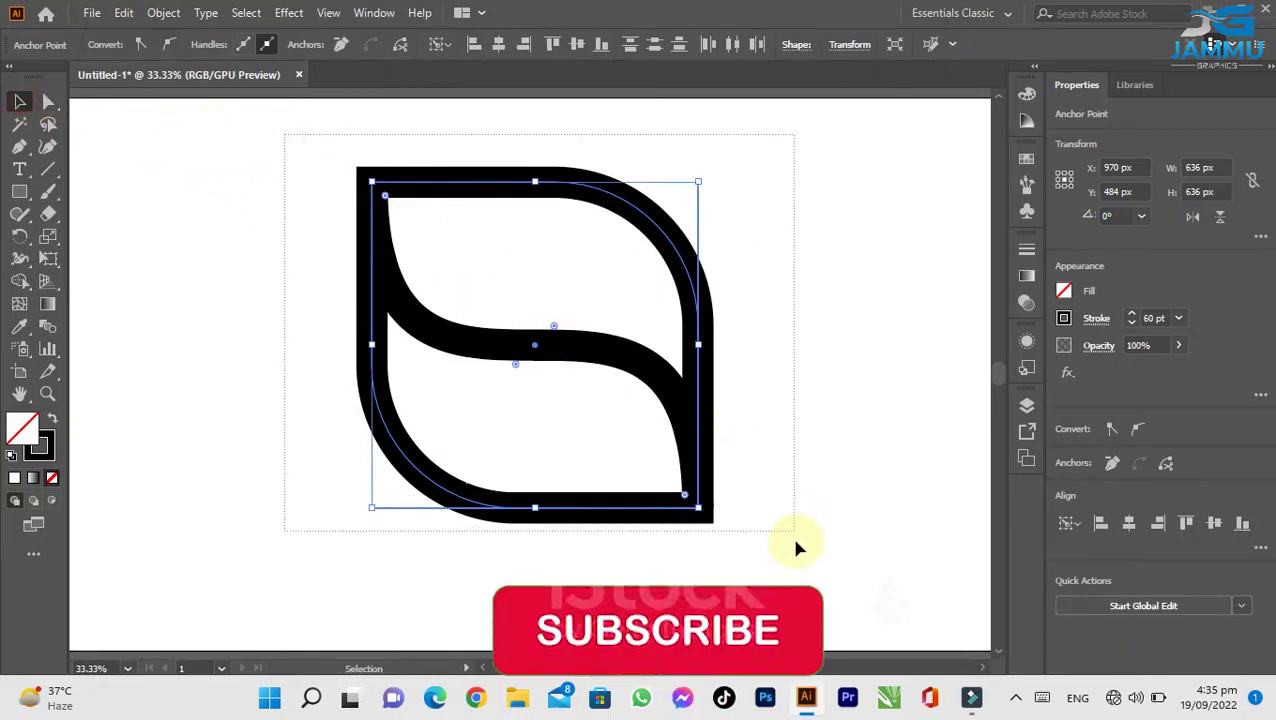
click(163, 12)
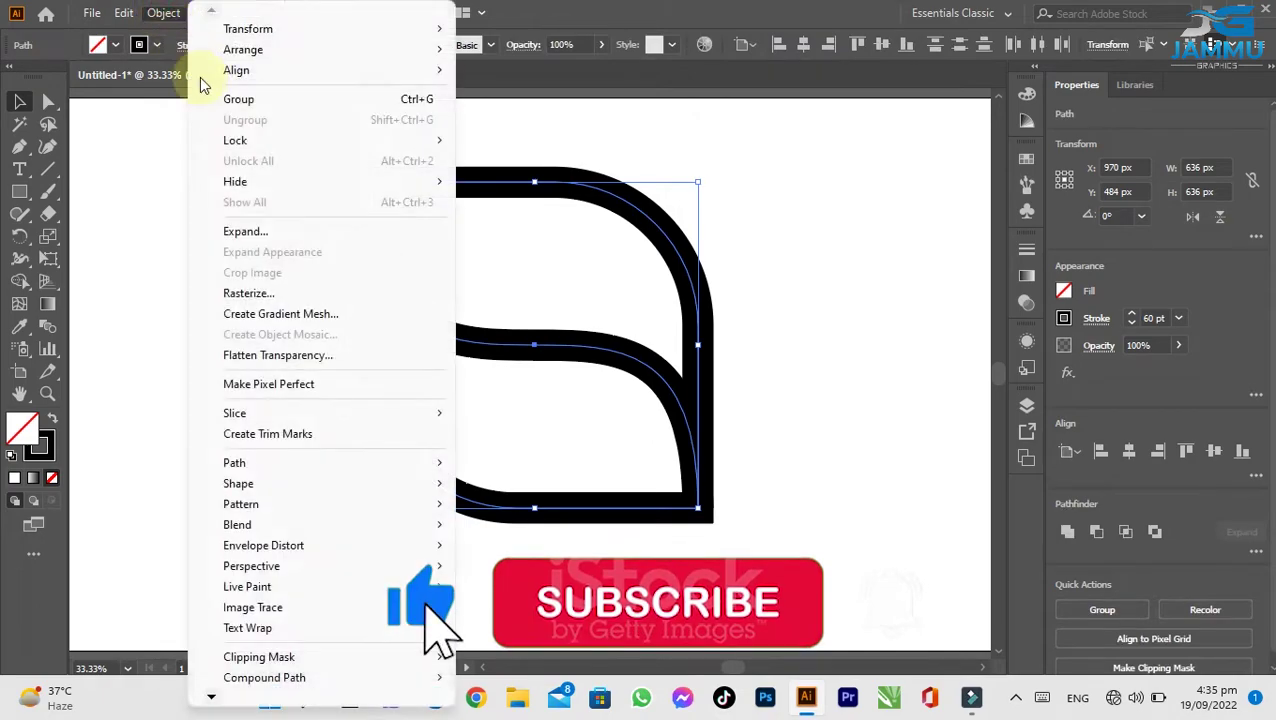
click(248, 230)
click(590, 453)
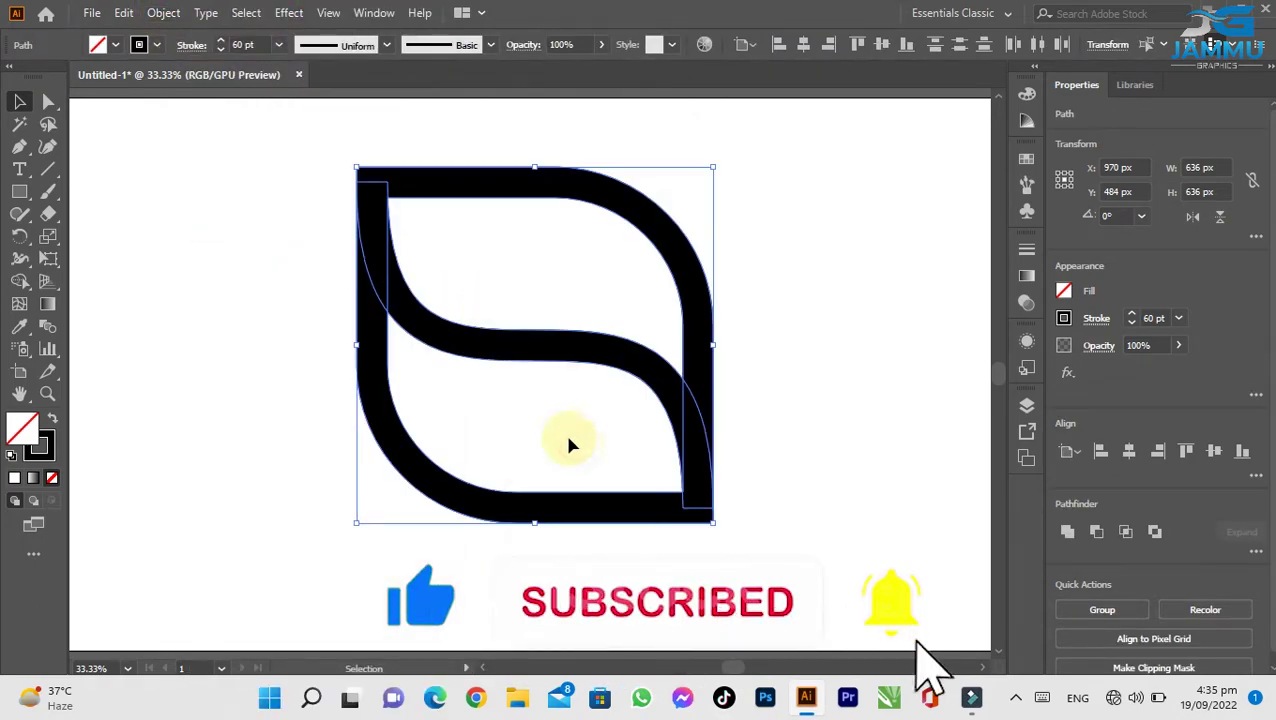
drag(263, 128, 815, 552)
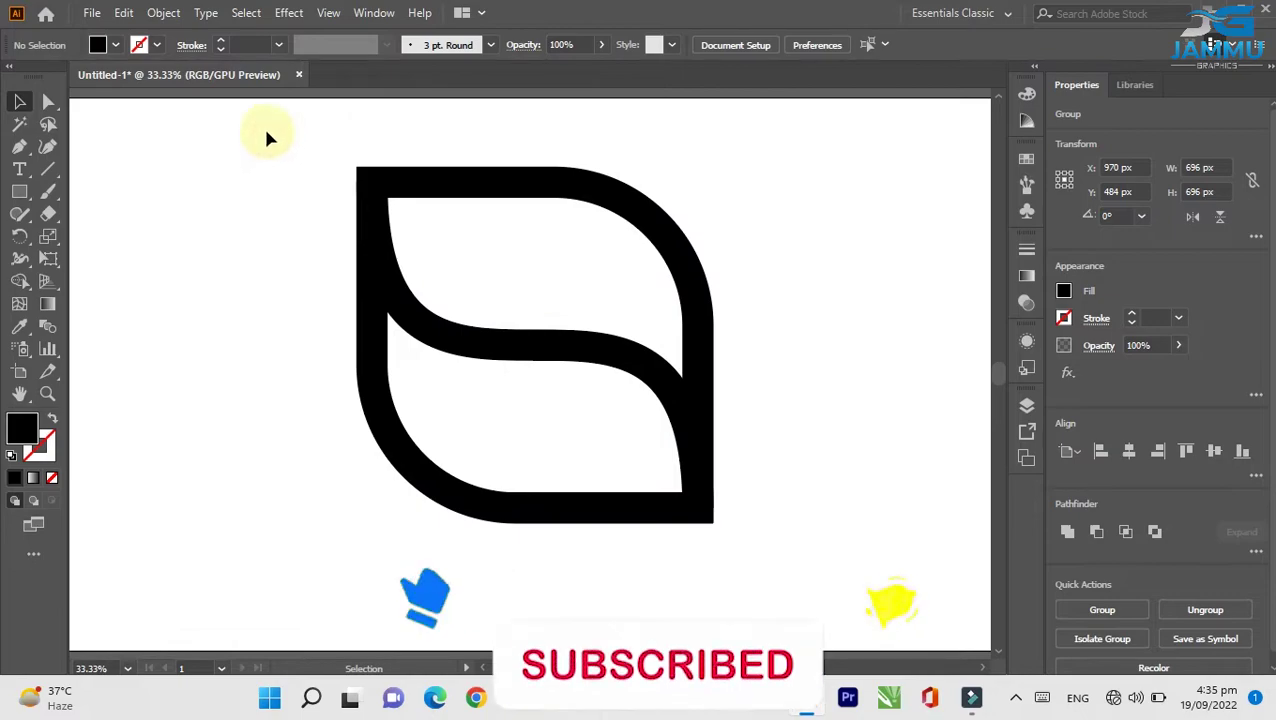
Step: Draw an orange rectangle over the leaf outline, send it behind, and select both shapes
click(840, 521)
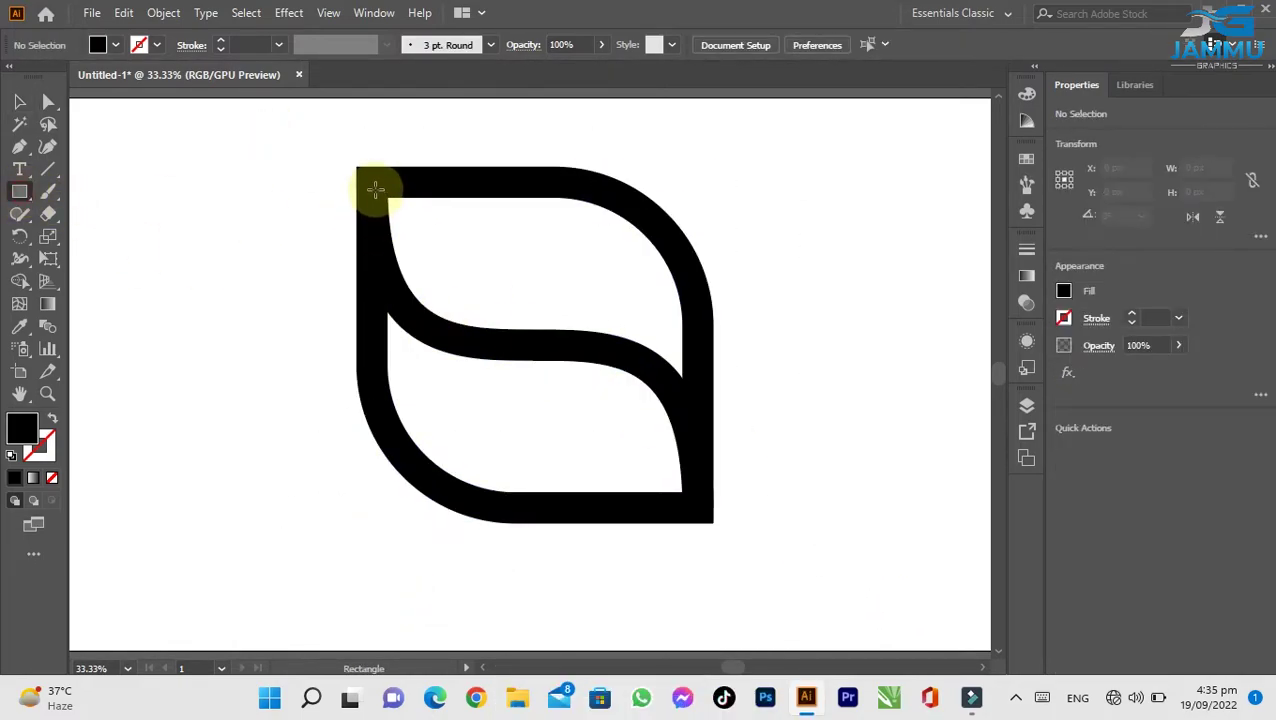
drag(370, 175, 704, 514)
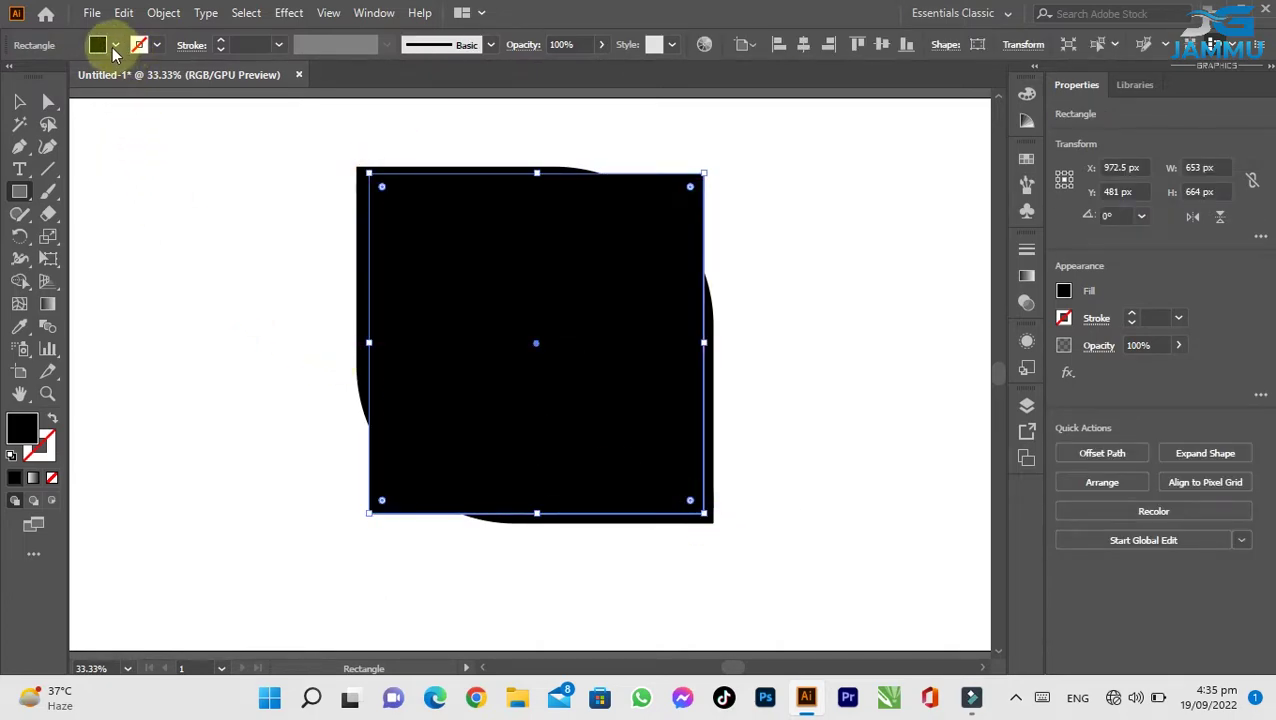
click(114, 47)
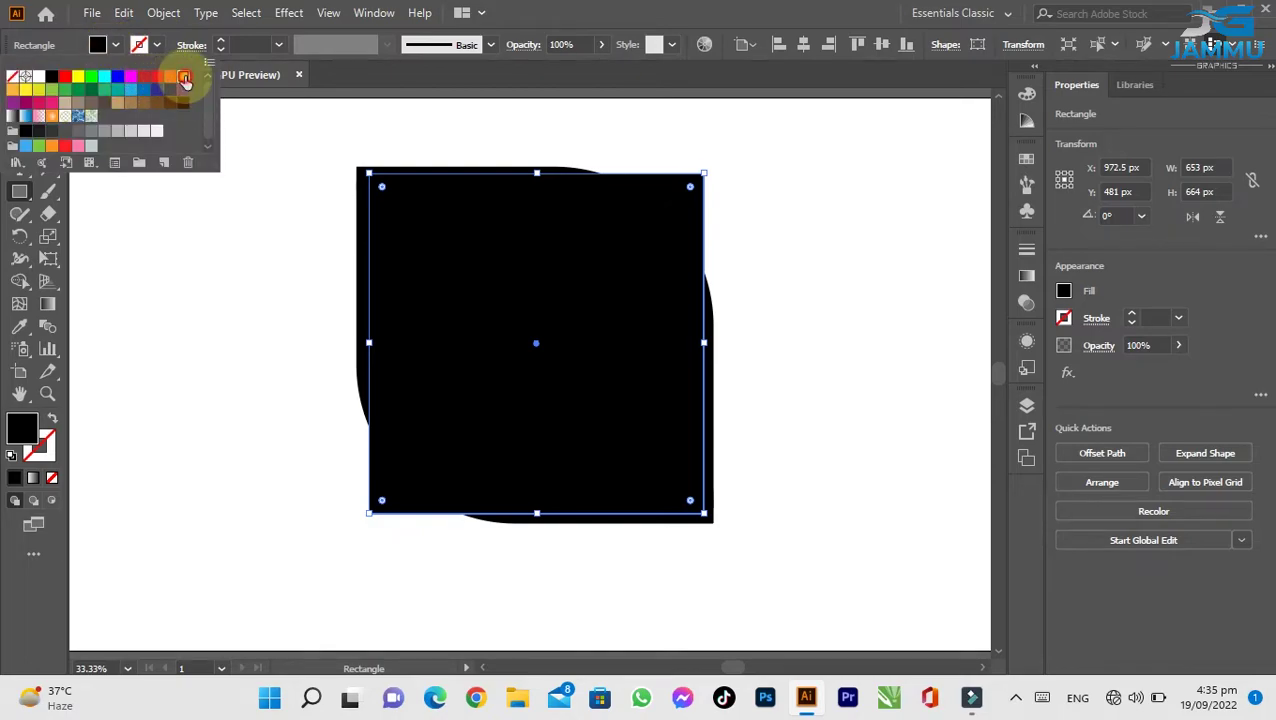
click(183, 77)
right_click(516, 391)
mouse_move(620, 579)
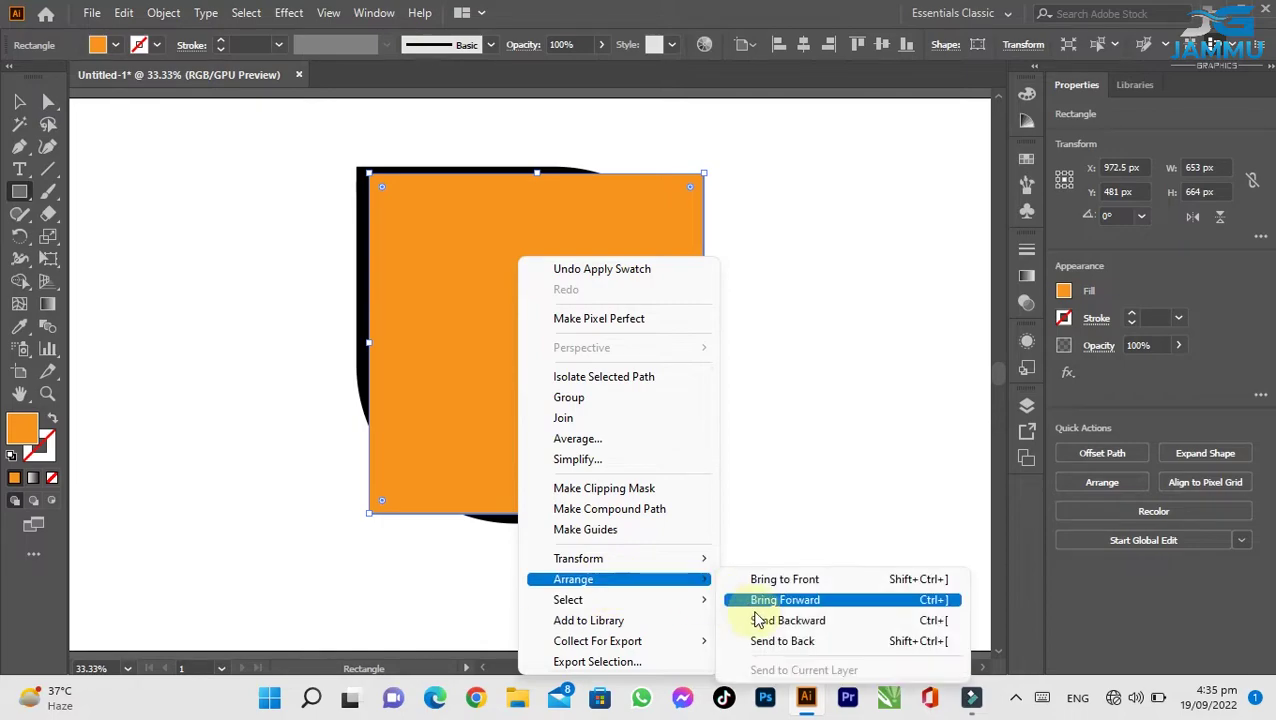
click(785, 641)
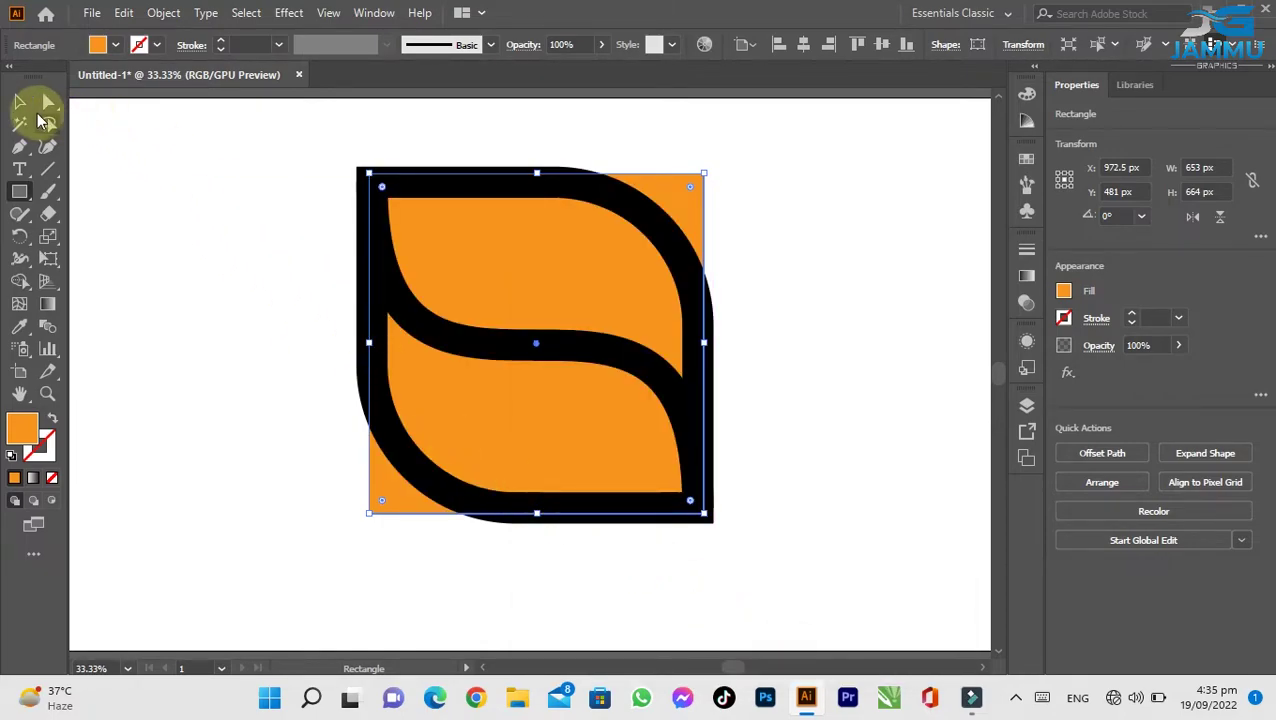
drag(308, 128, 790, 560)
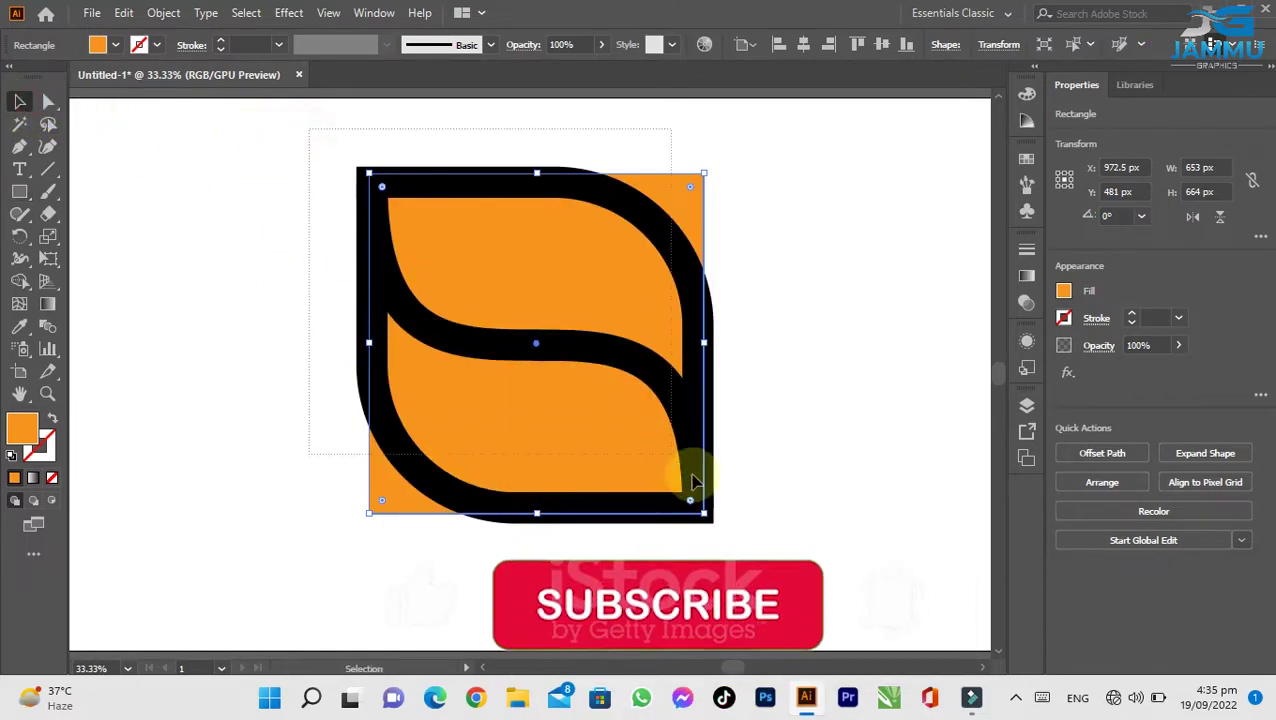
Step: Subtract the black shape from the orange rectangle with Minus Front and ungroup the pieces
click(1090, 528)
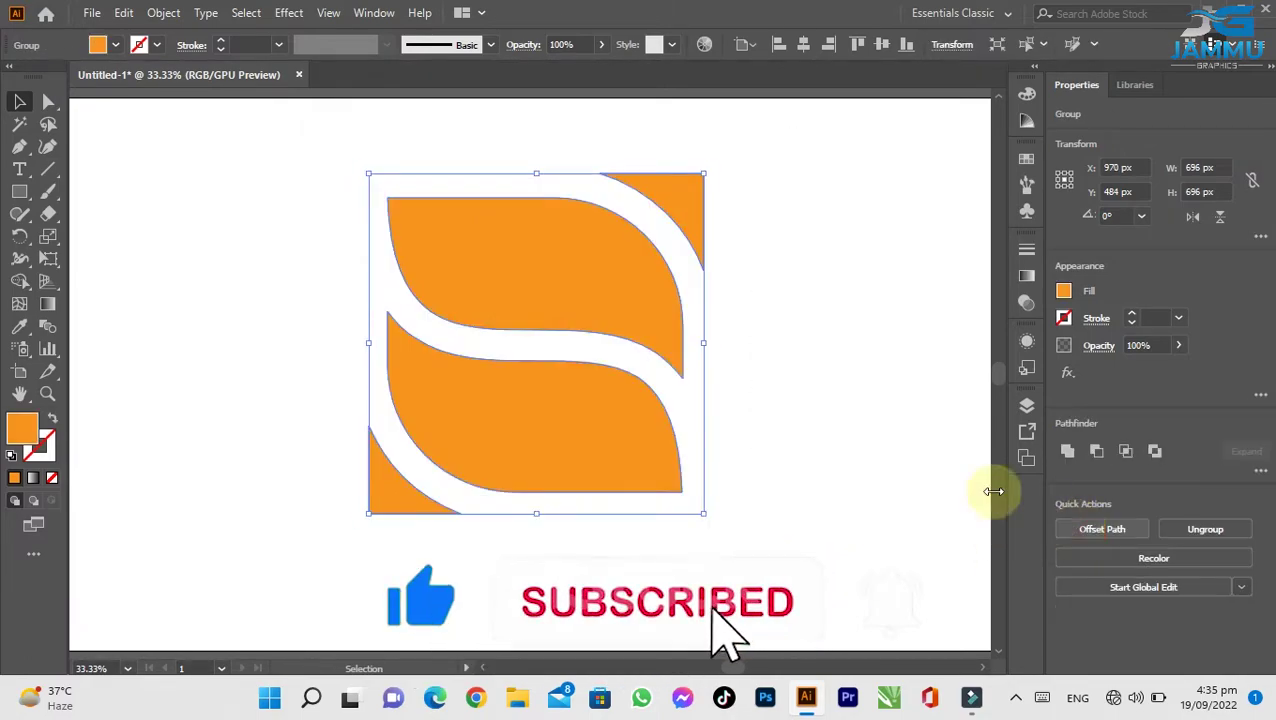
click(845, 432)
click(688, 216)
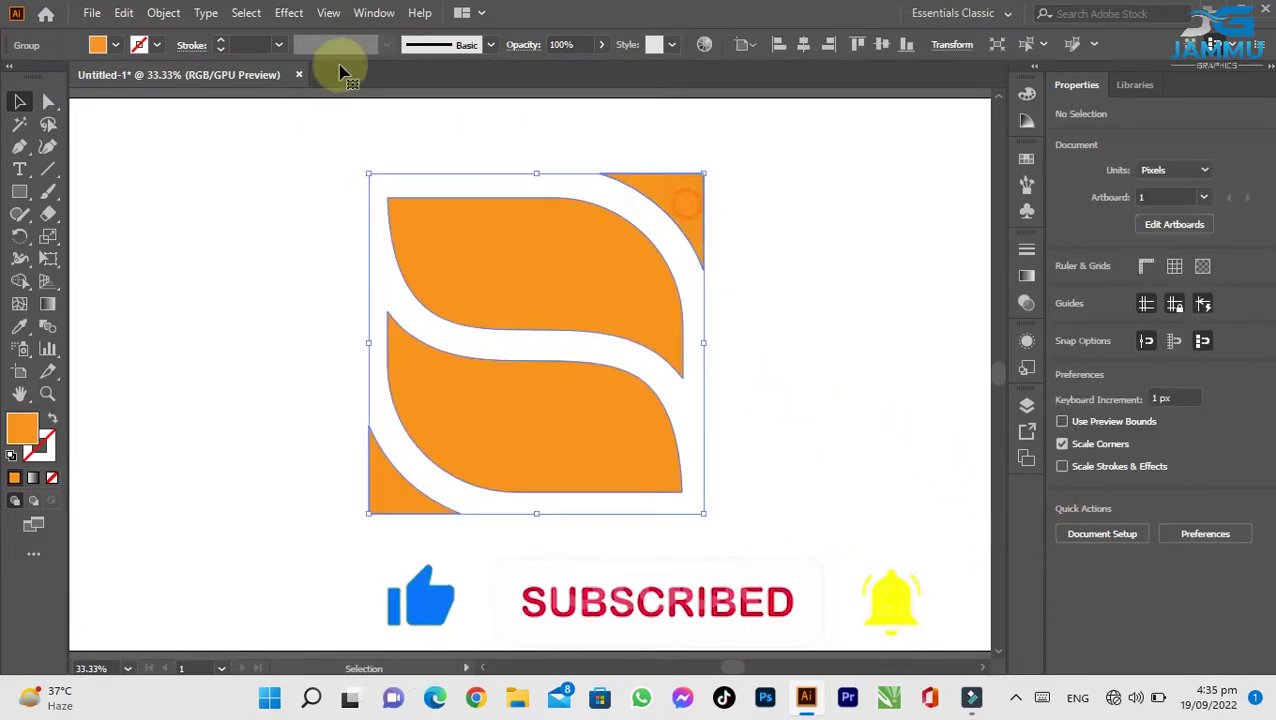
click(163, 12)
click(245, 120)
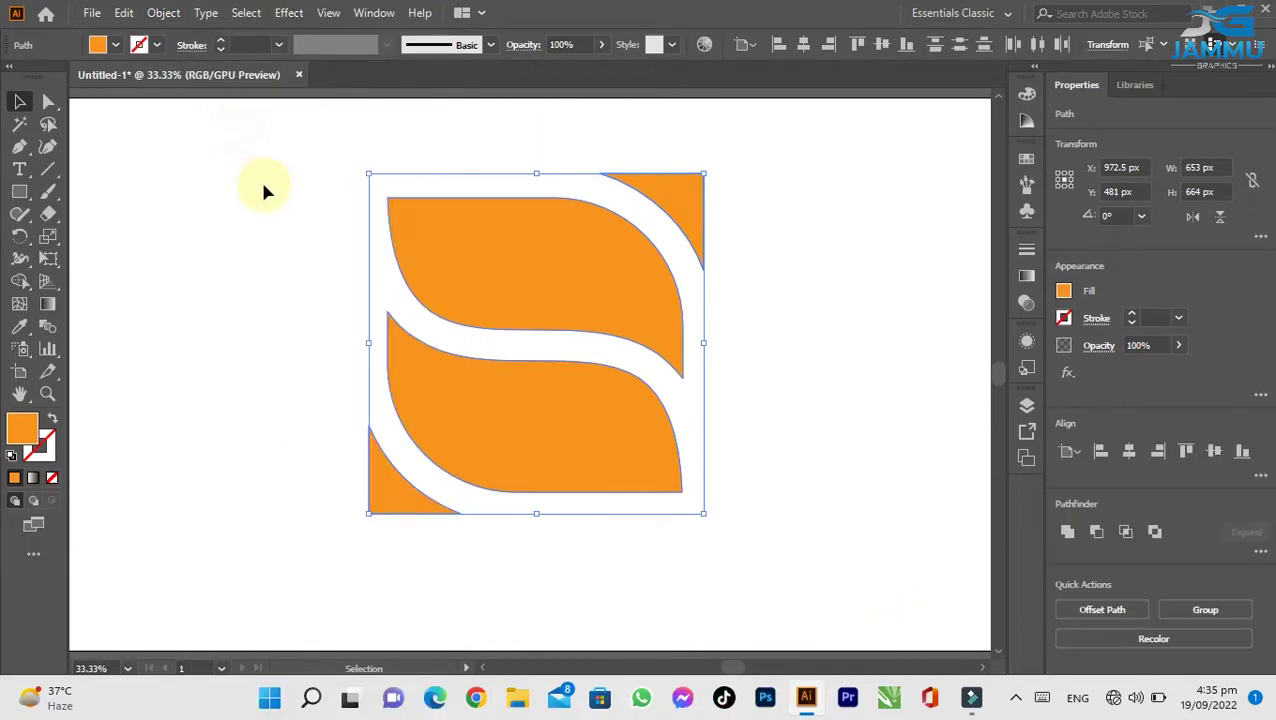
Step: Delete the top-right and bottom-left orange corner scraps
click(260, 178)
click(678, 204)
key(Delete)
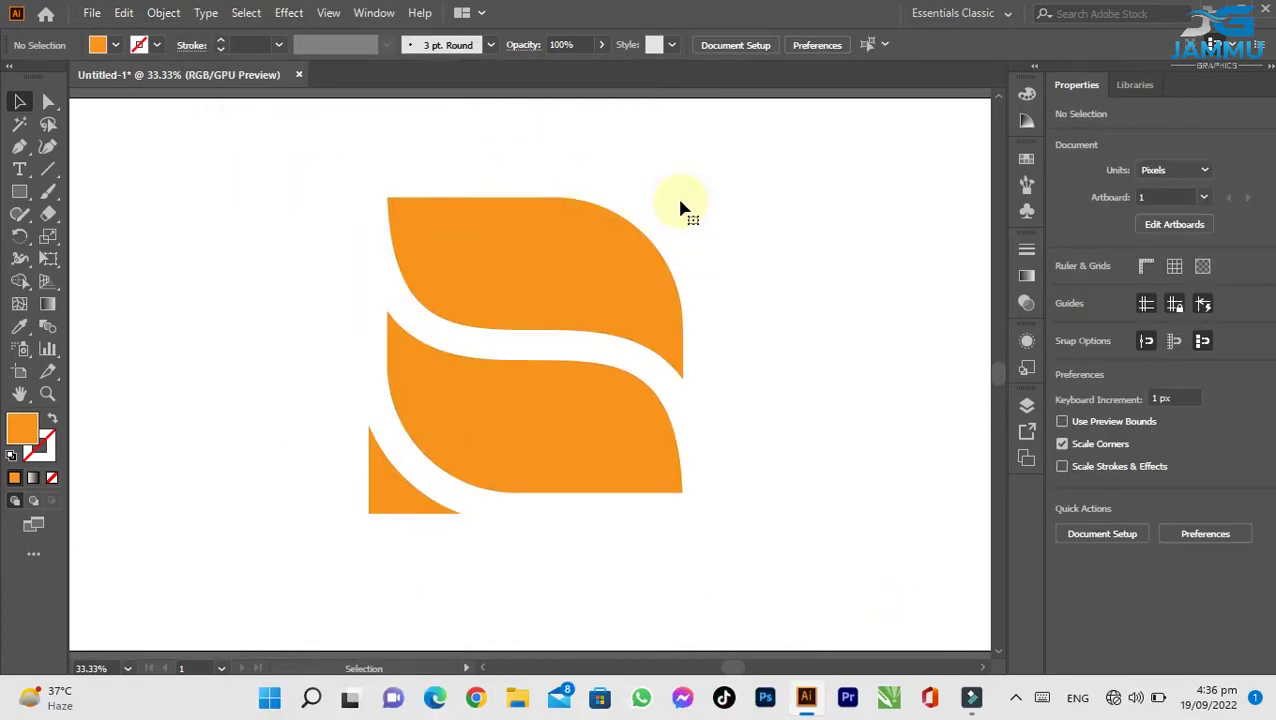
click(398, 510)
key(Delete)
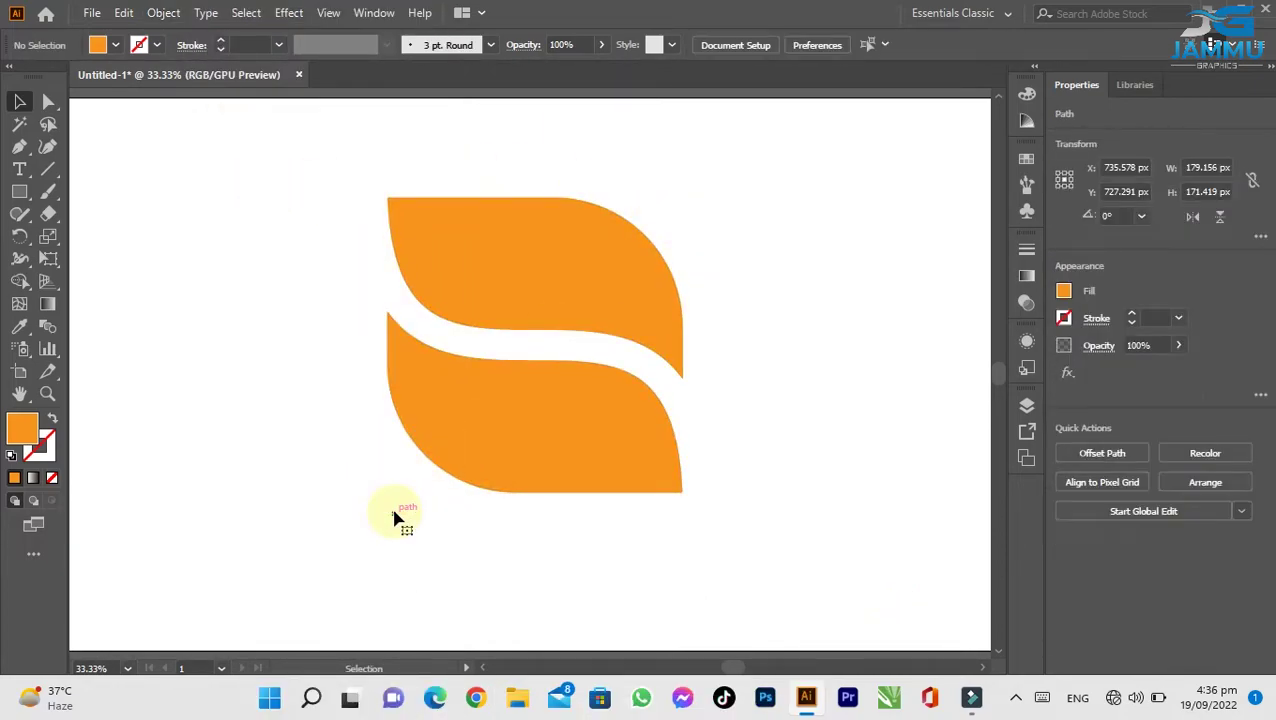
Step: Group the upper and lower orange leaf halves
click(503, 412)
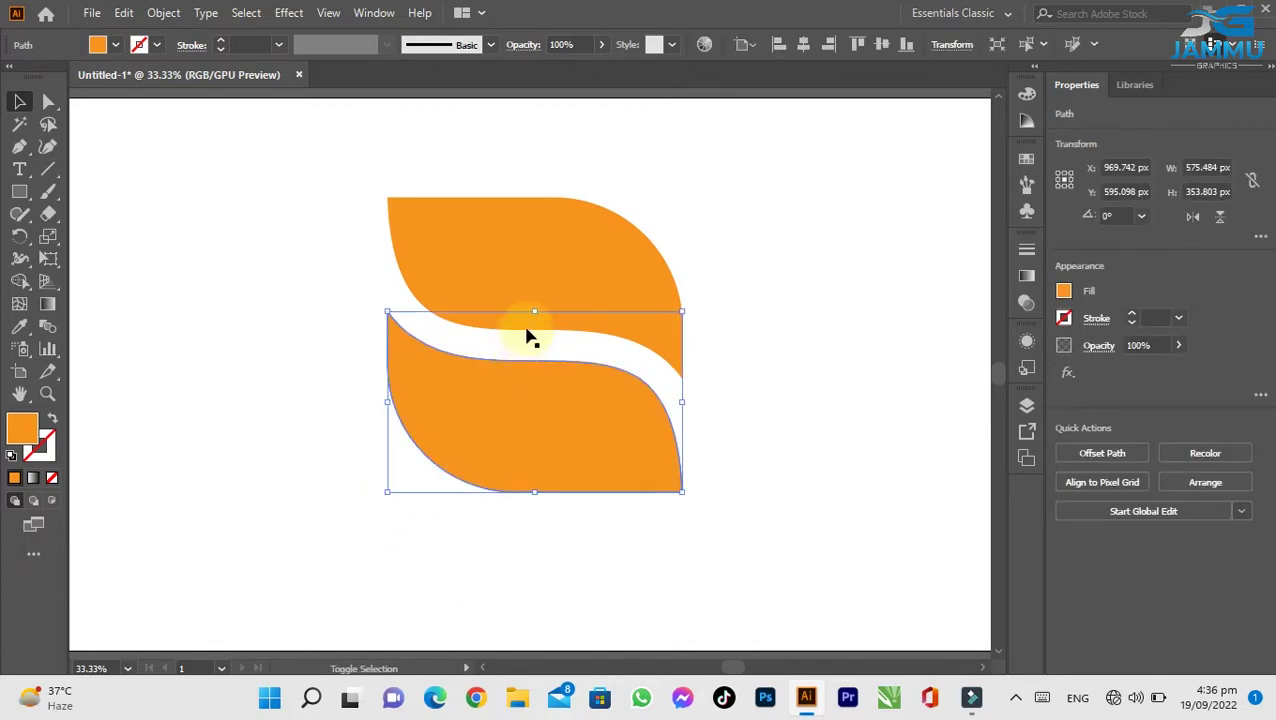
shift+click(535, 289)
click(163, 12)
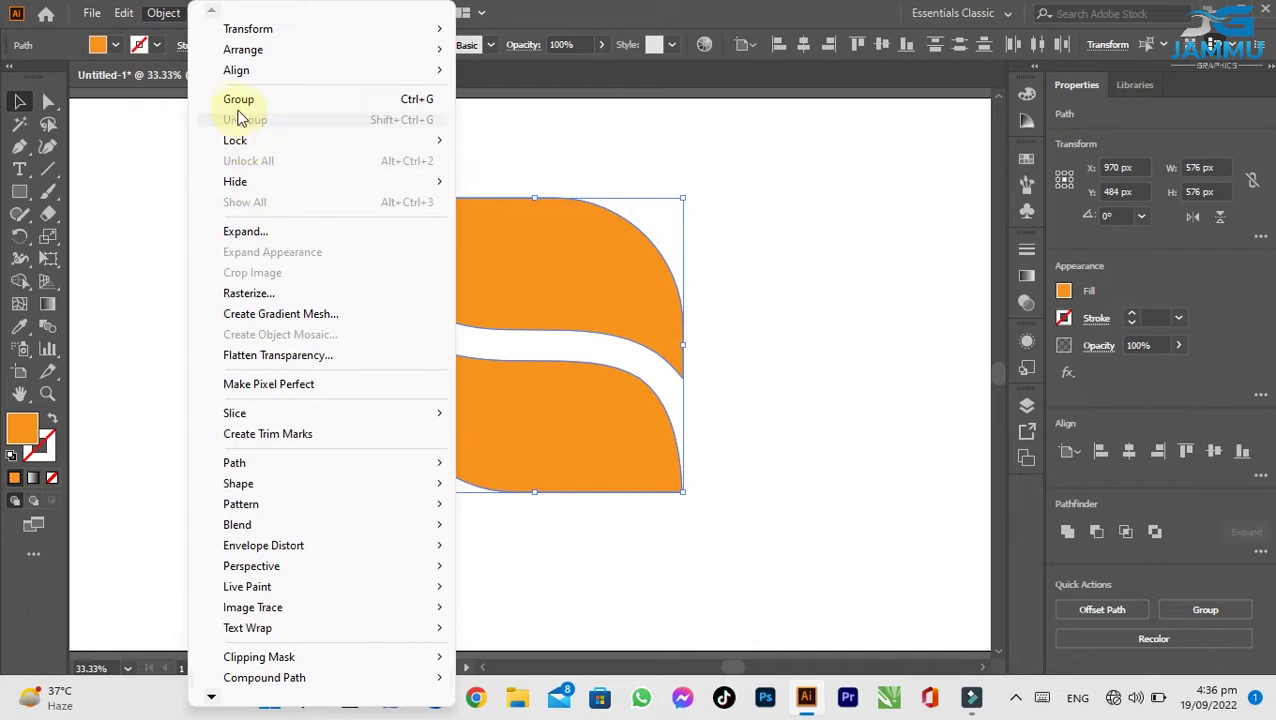
click(240, 100)
click(261, 244)
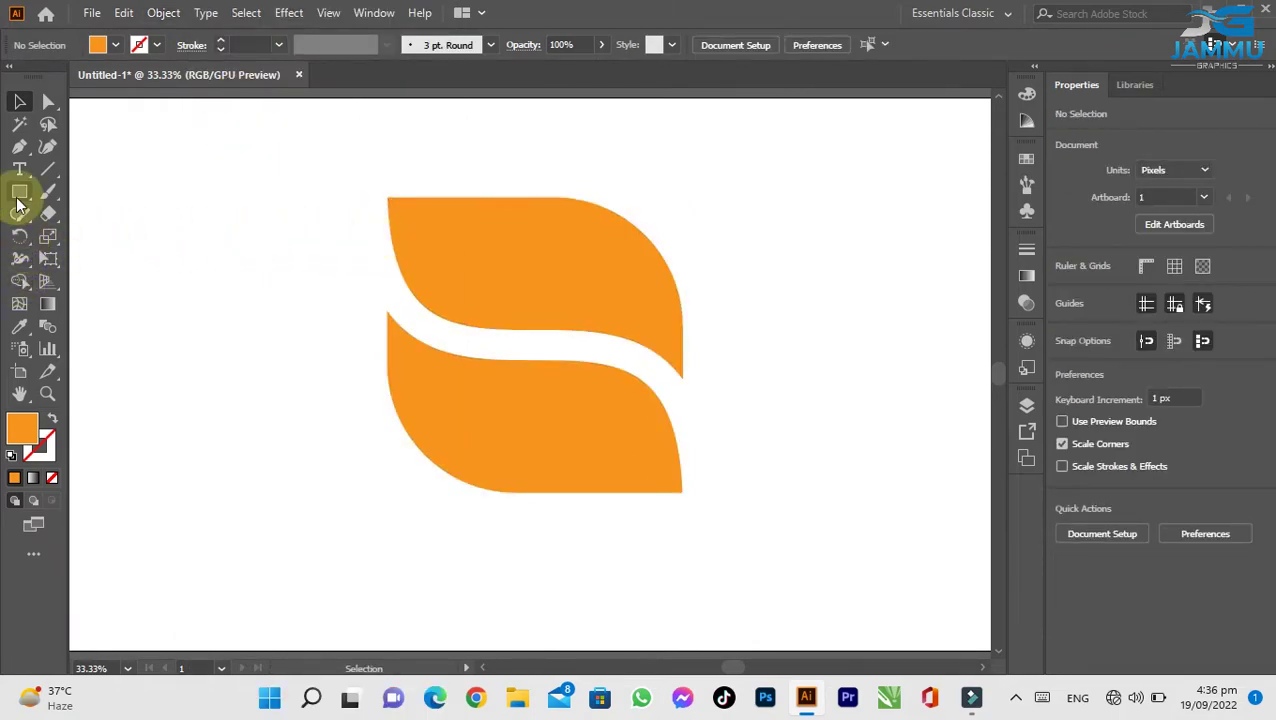
Step: Draw a large dark charcoal circle over the mark and send it to the back
drag(19, 191, 100, 236)
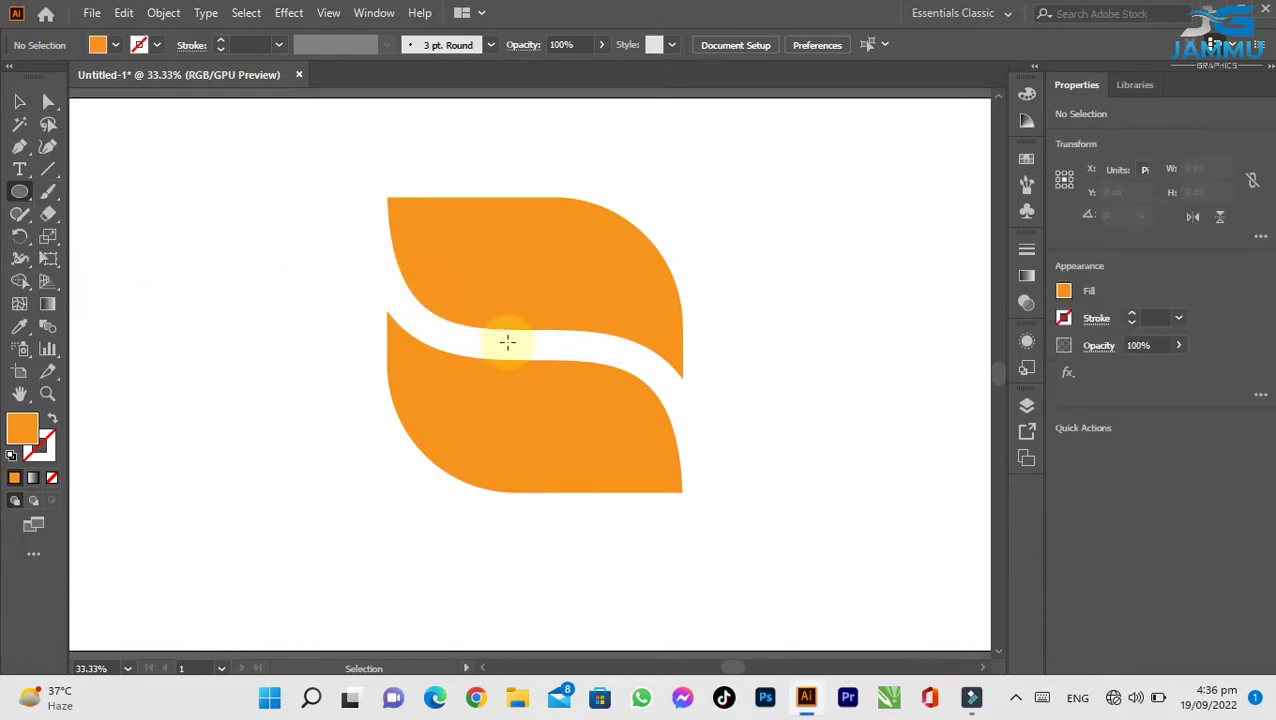
drag(541, 344, 714, 590)
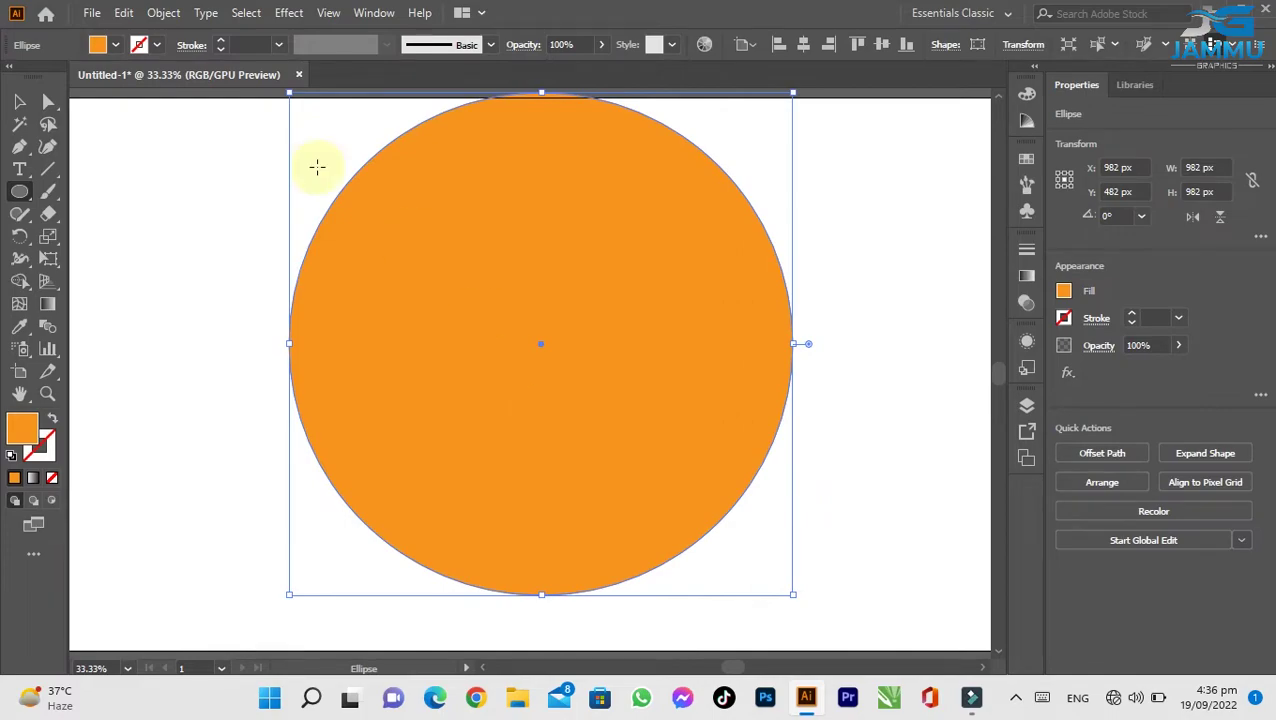
click(117, 46)
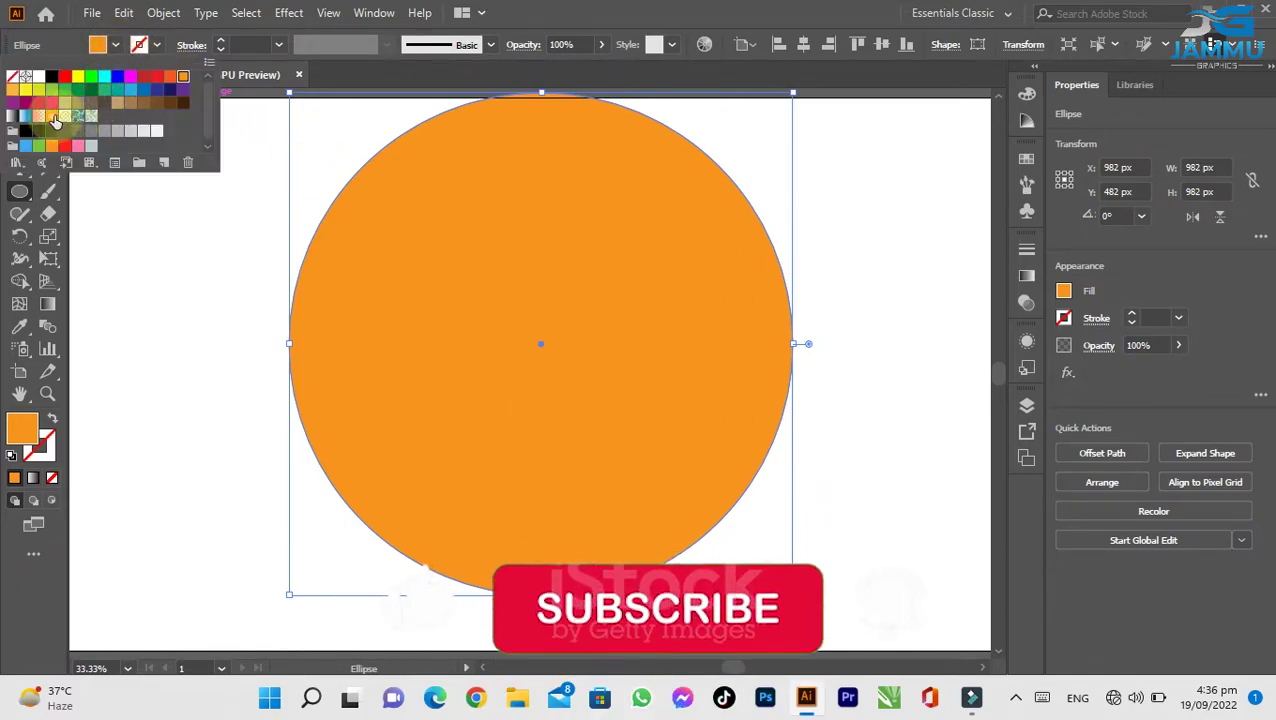
click(52, 132)
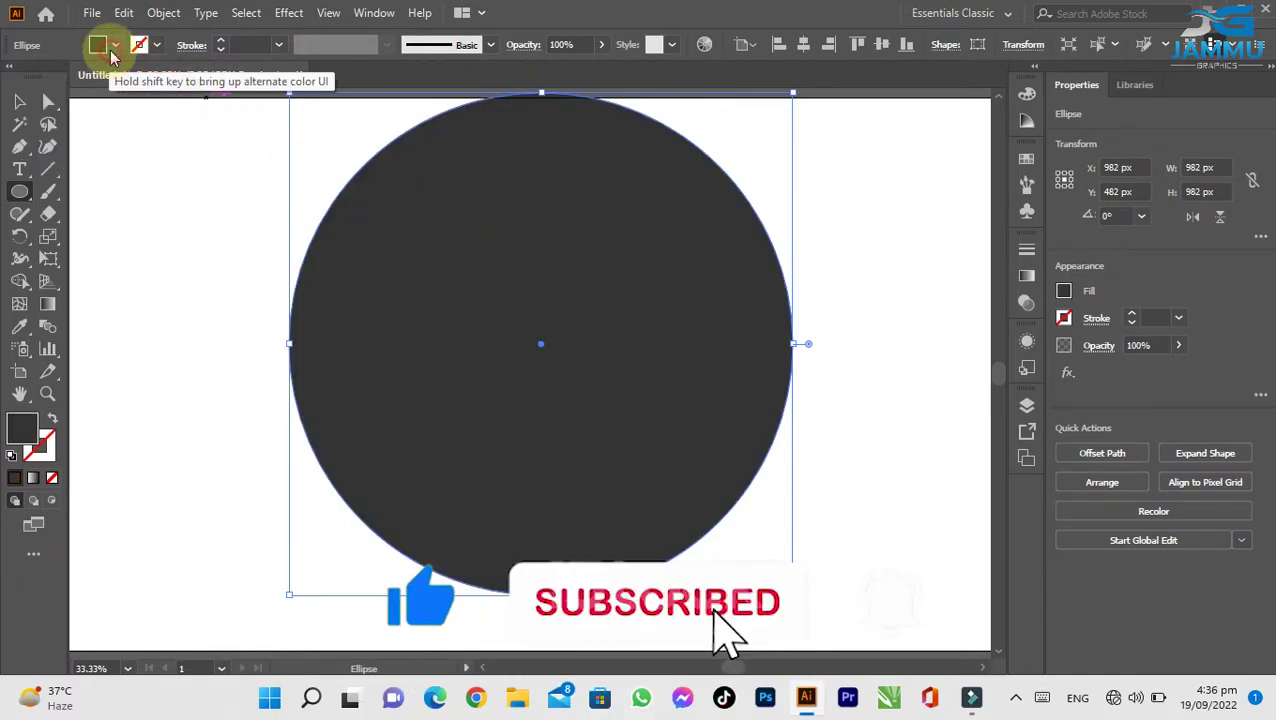
right_click(434, 237)
mouse_move(497, 562)
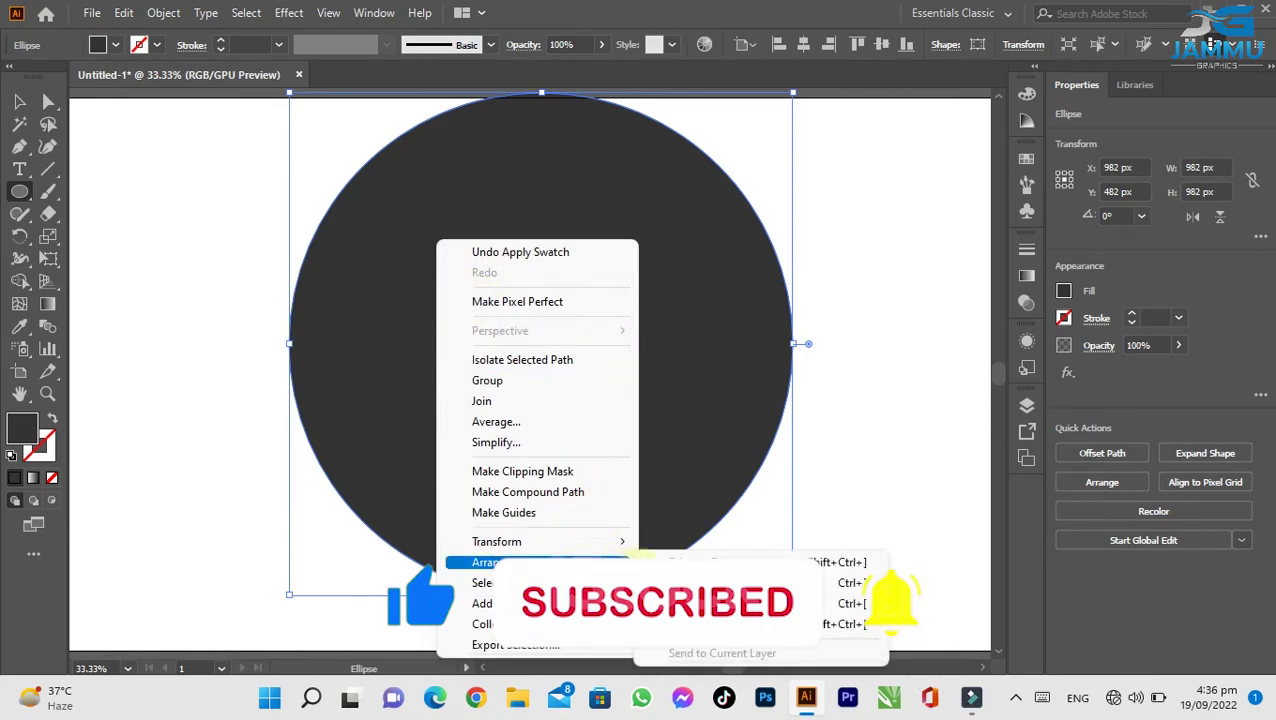
click(850, 624)
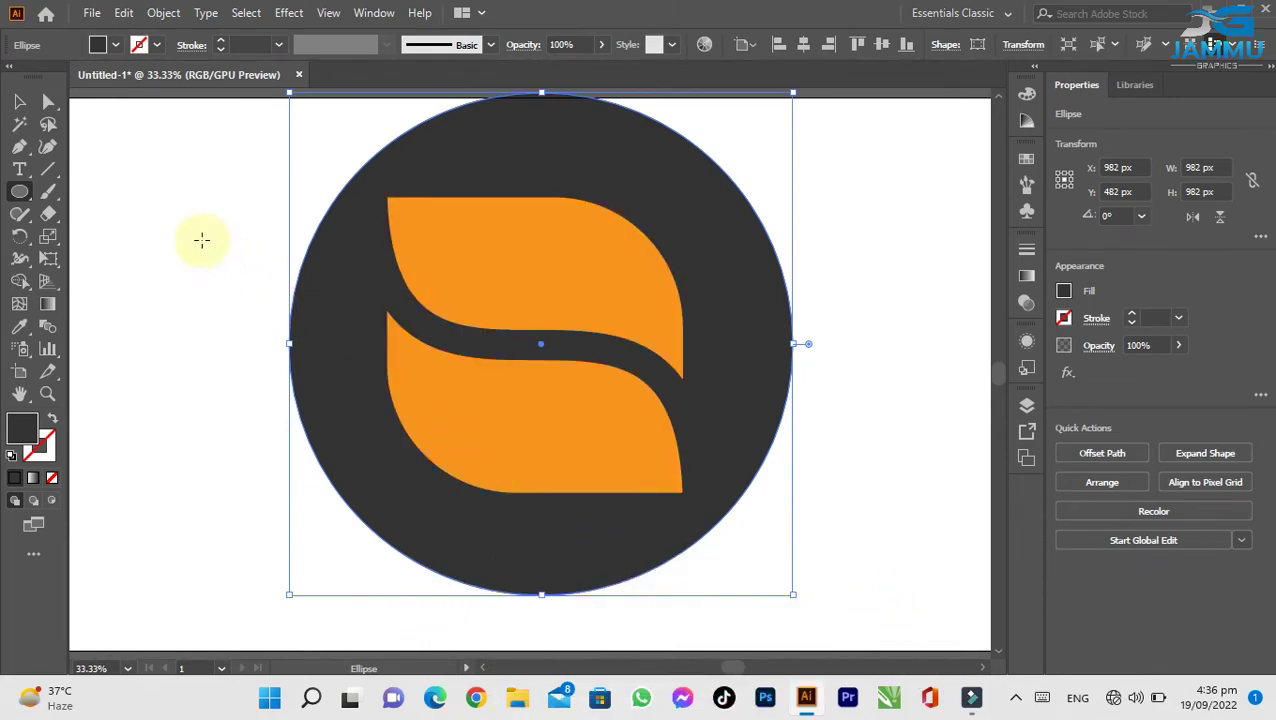
Step: Rotate the orange S group 45° into an upright flame, then select everything
click(19, 101)
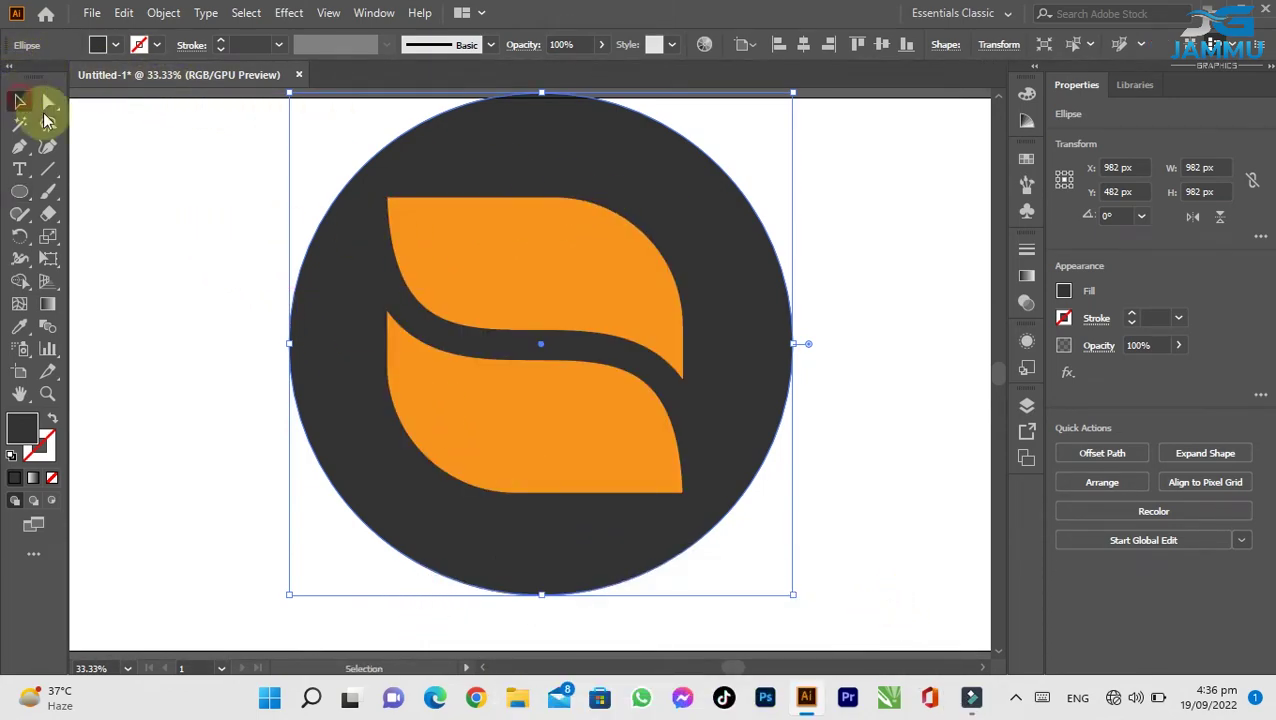
click(177, 193)
click(522, 248)
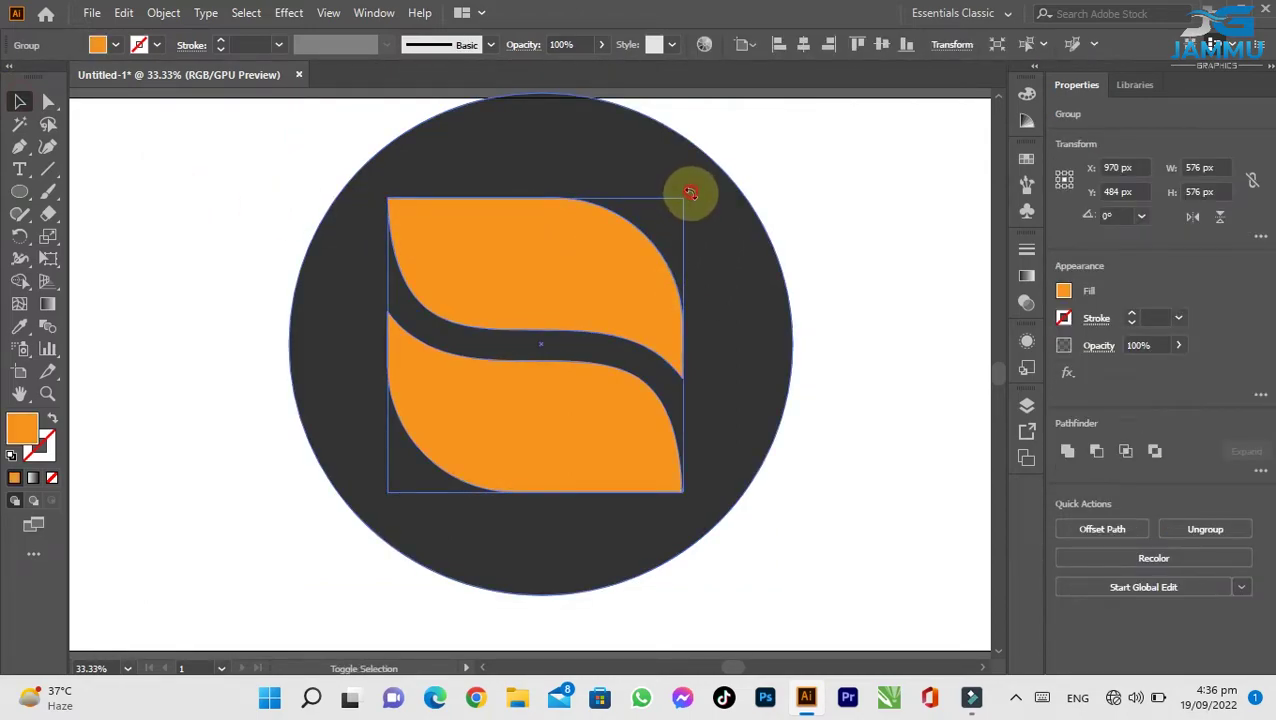
drag(690, 192, 706, 344)
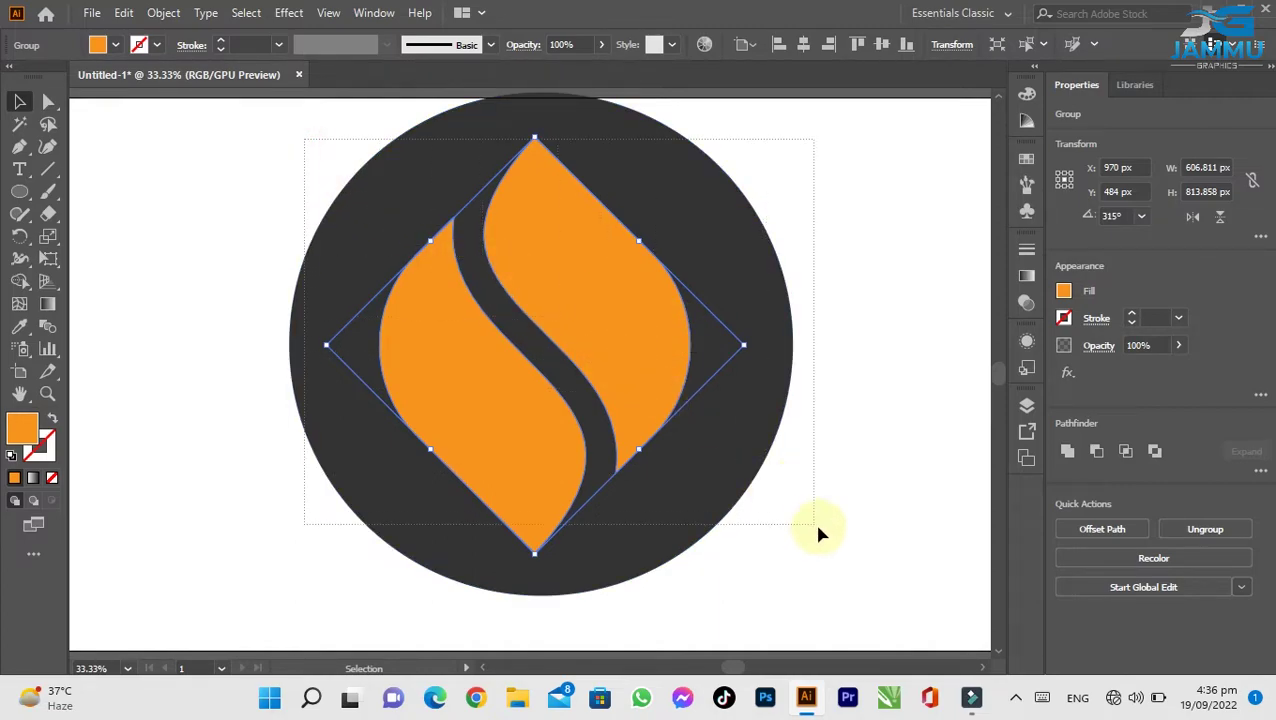
key(ctrl+a)
Step: Centre the circle horizontally and vertically on the flame as key object, then reselect both
click(378, 14)
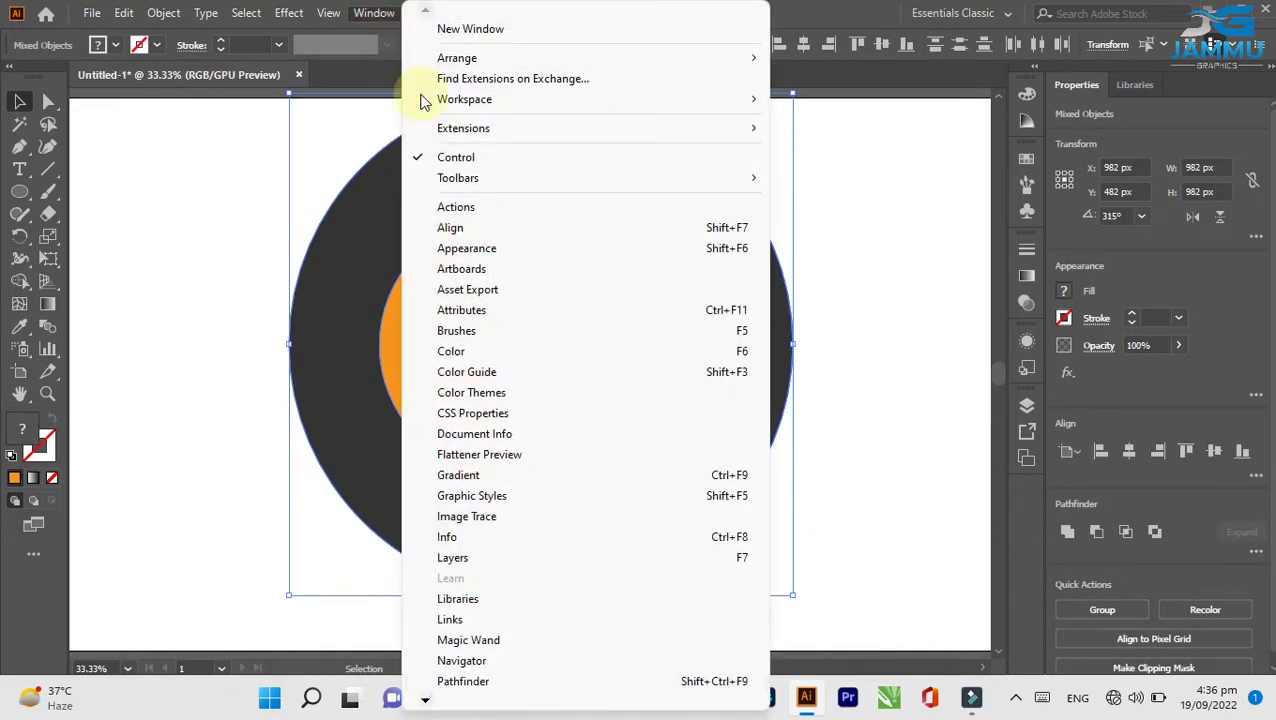
click(473, 228)
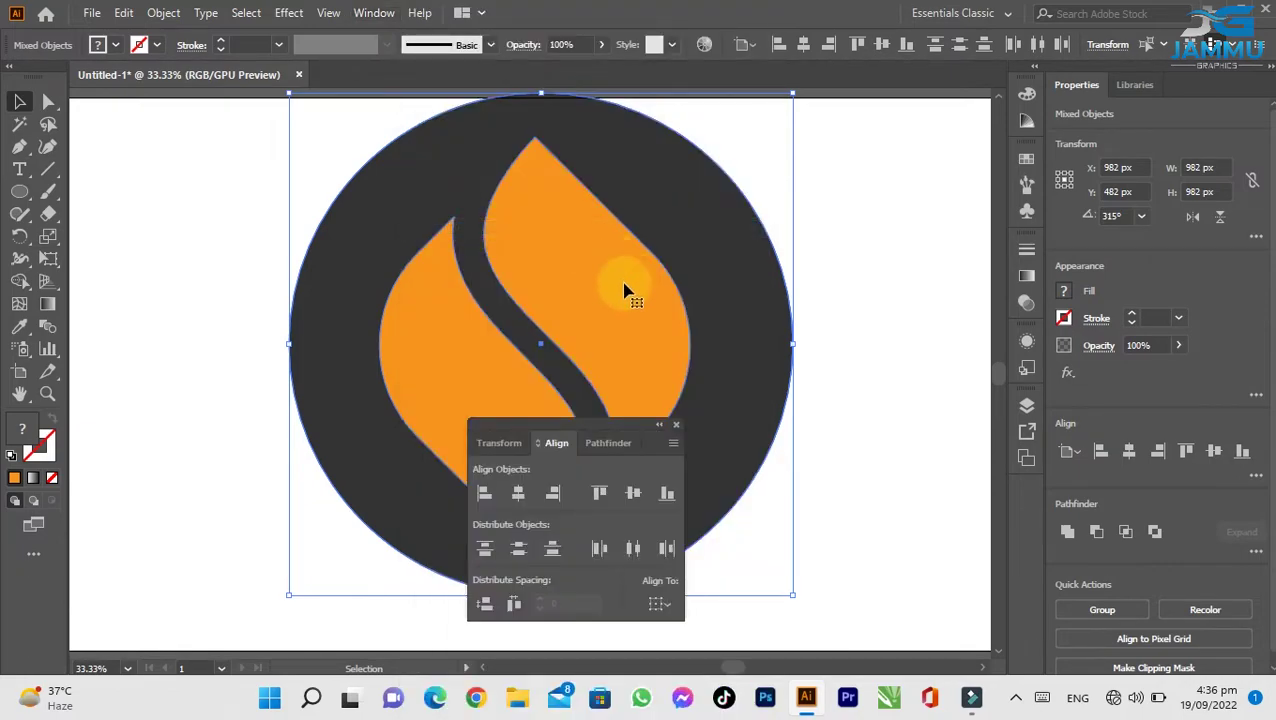
click(671, 607)
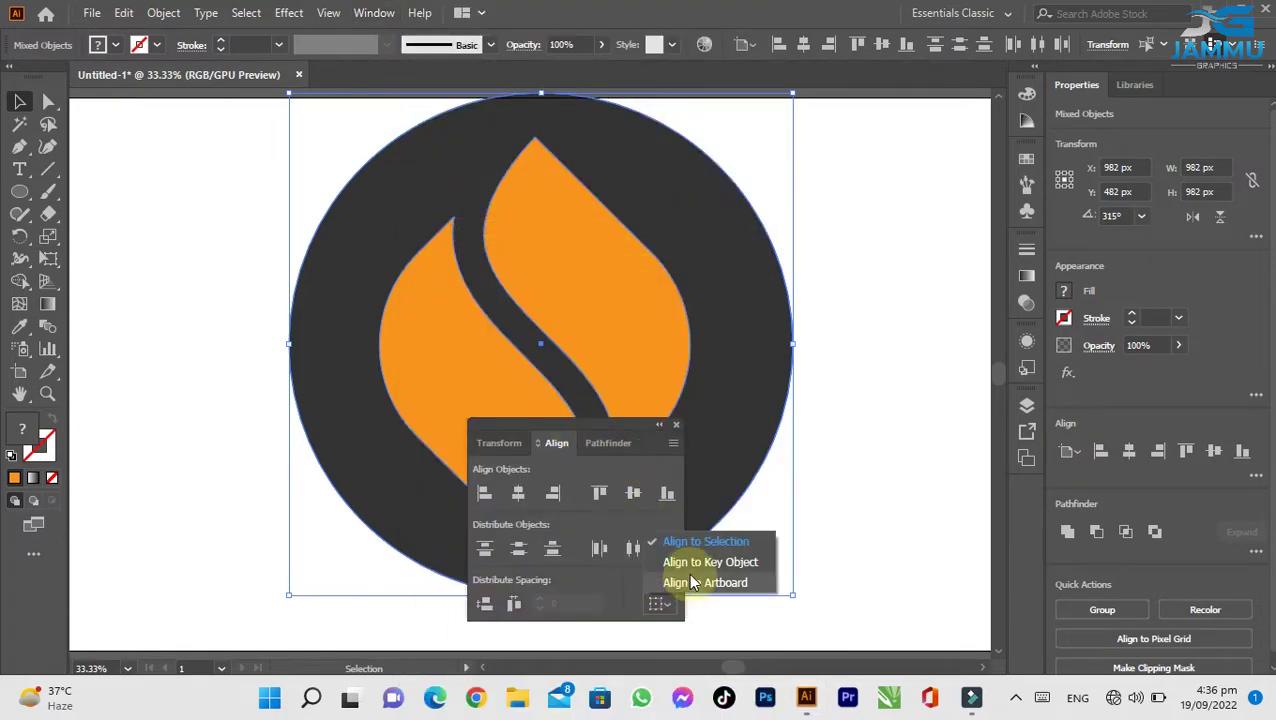
click(690, 564)
click(518, 492)
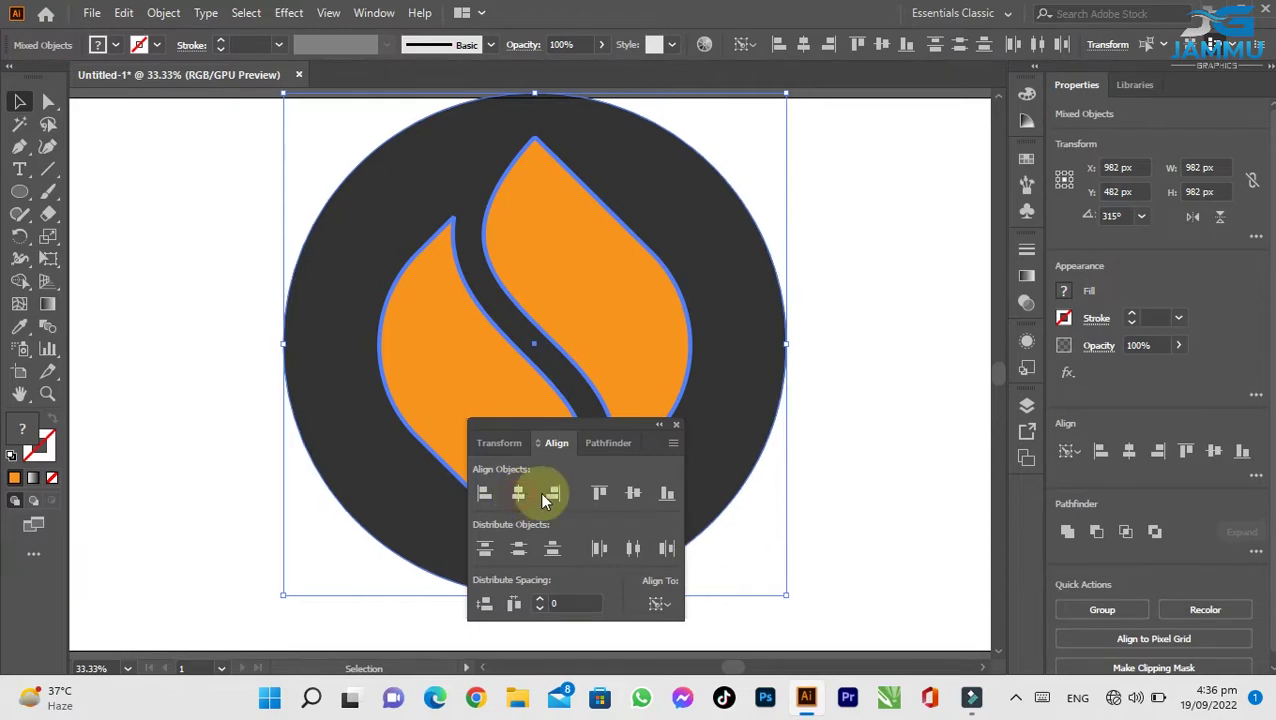
click(633, 490)
click(252, 345)
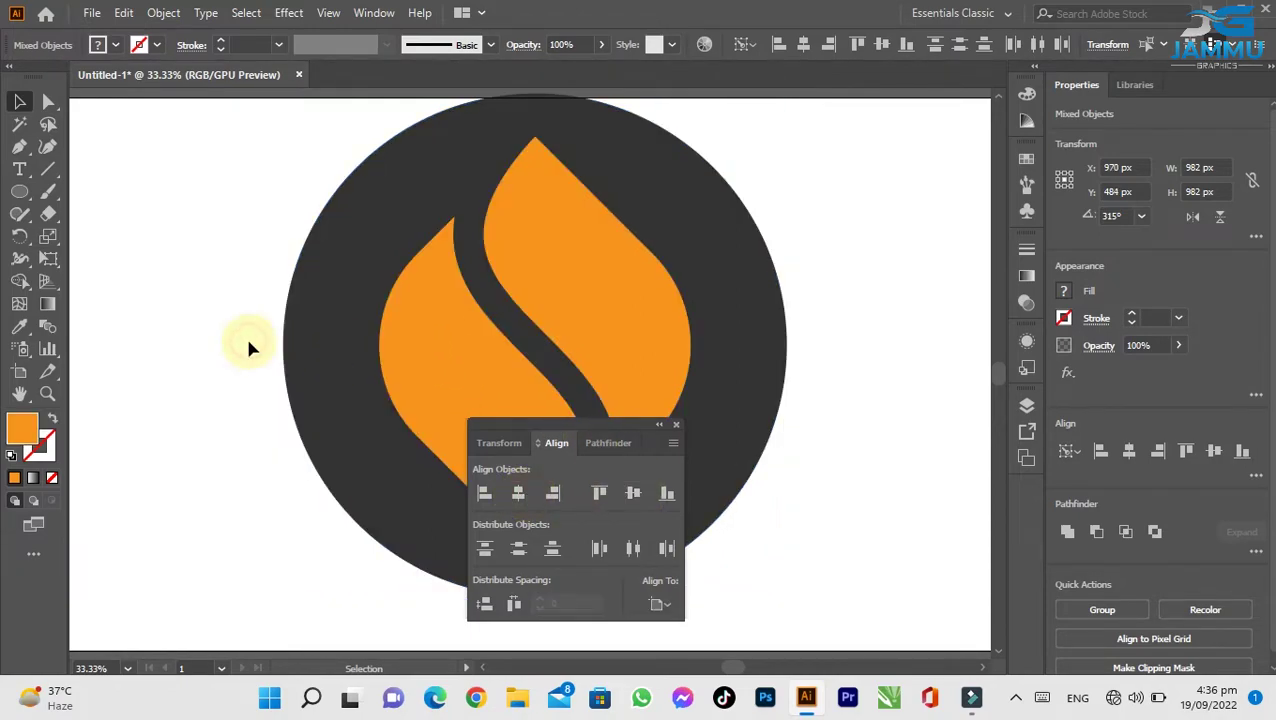
click(675, 425)
drag(395, 208, 783, 460)
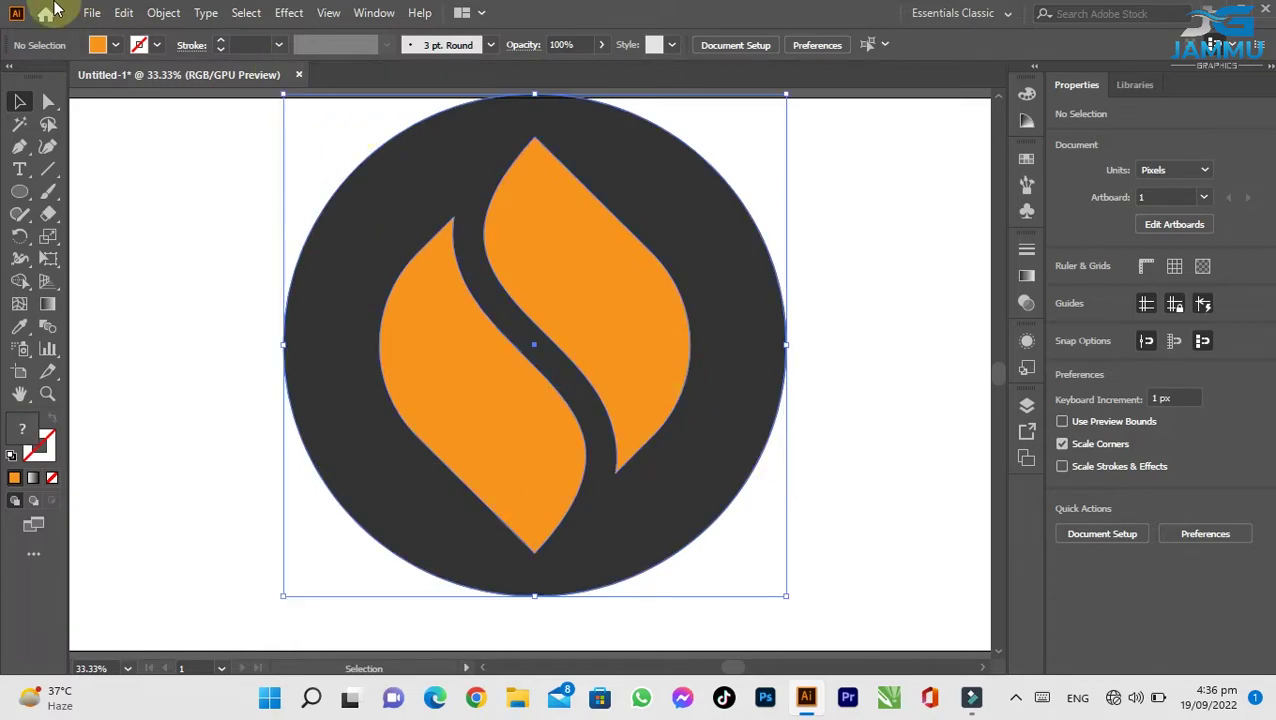
click(170, 18)
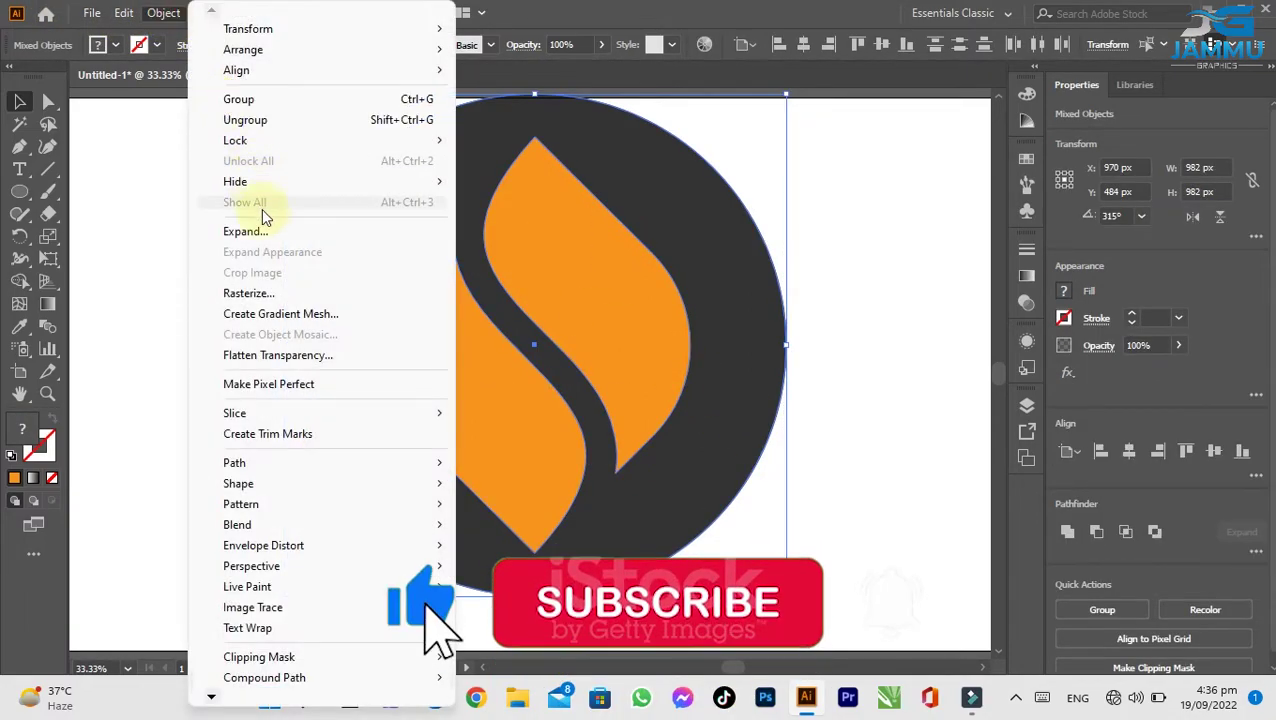
Step: Group the circle and flame, scale the emblem down, and move it to the page's left
click(238, 99)
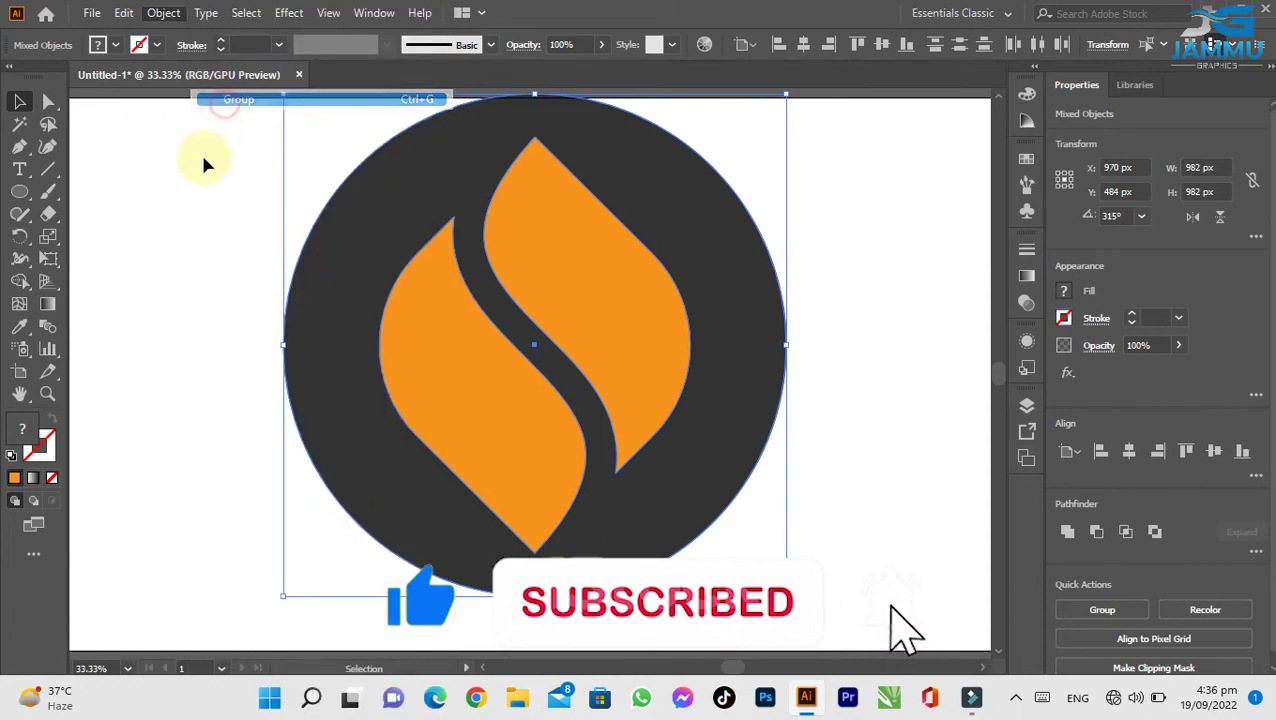
click(248, 176)
click(636, 407)
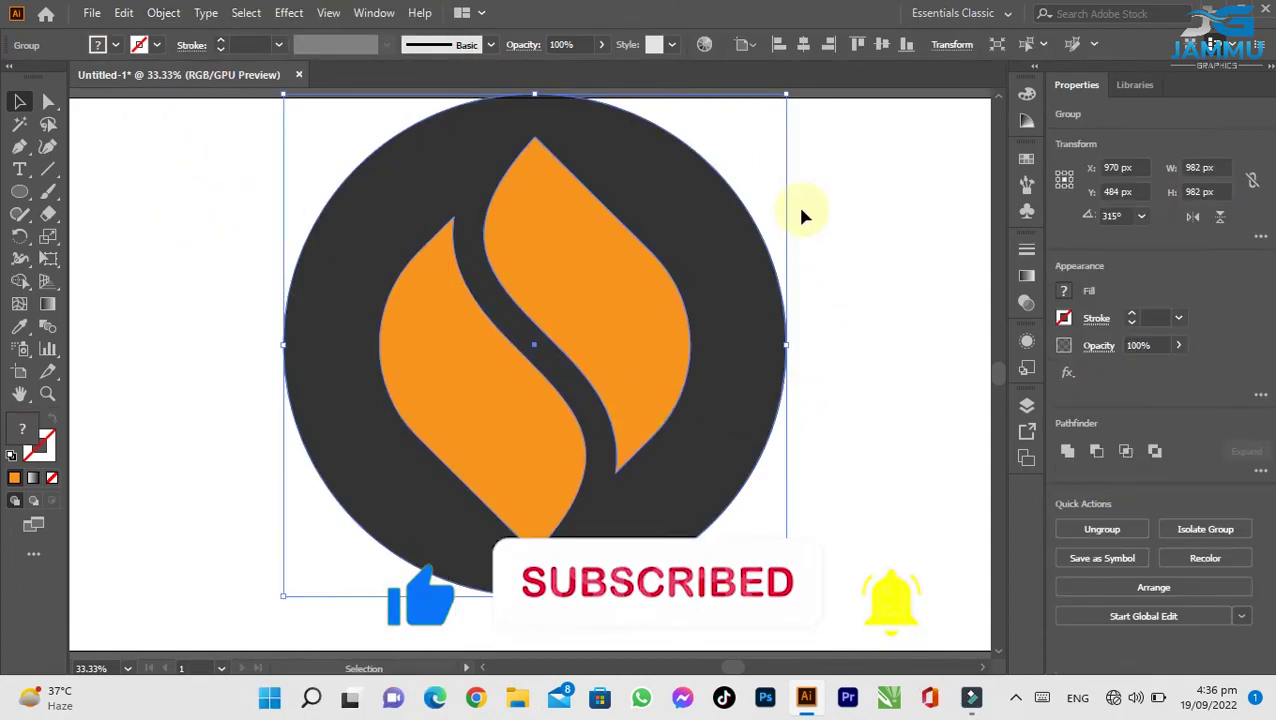
drag(786, 95, 708, 165)
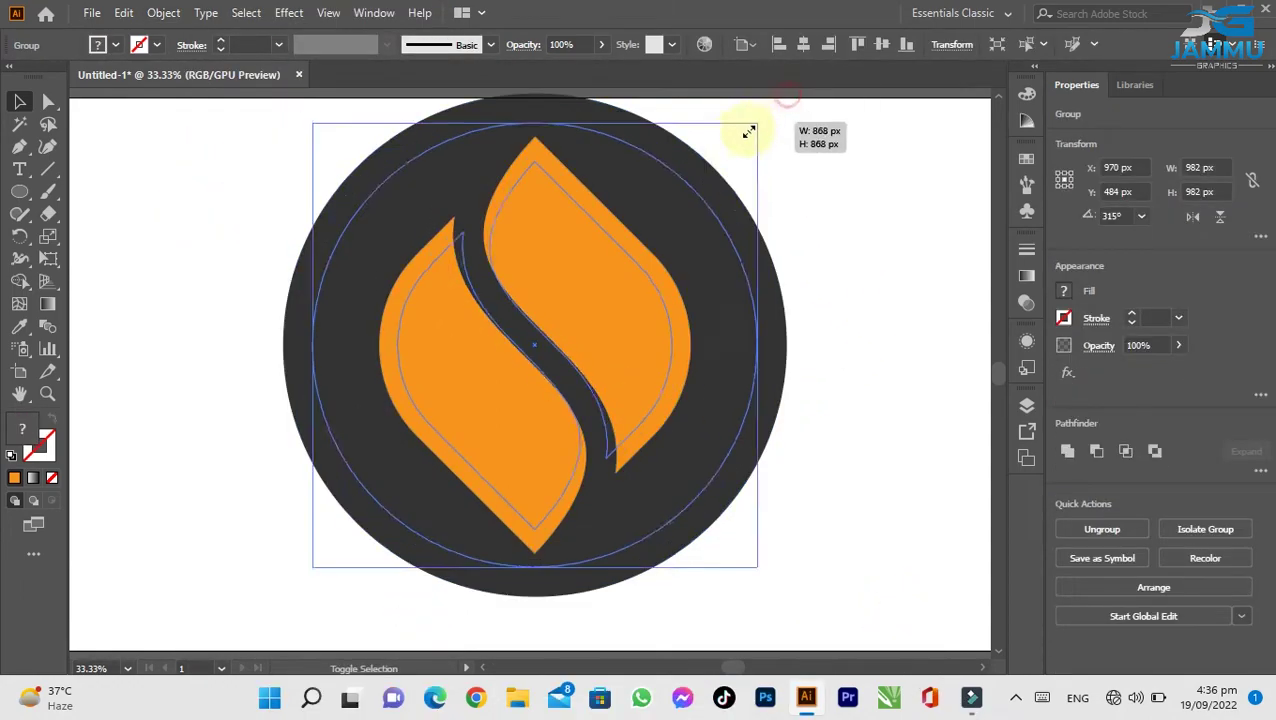
drag(598, 291, 367, 324)
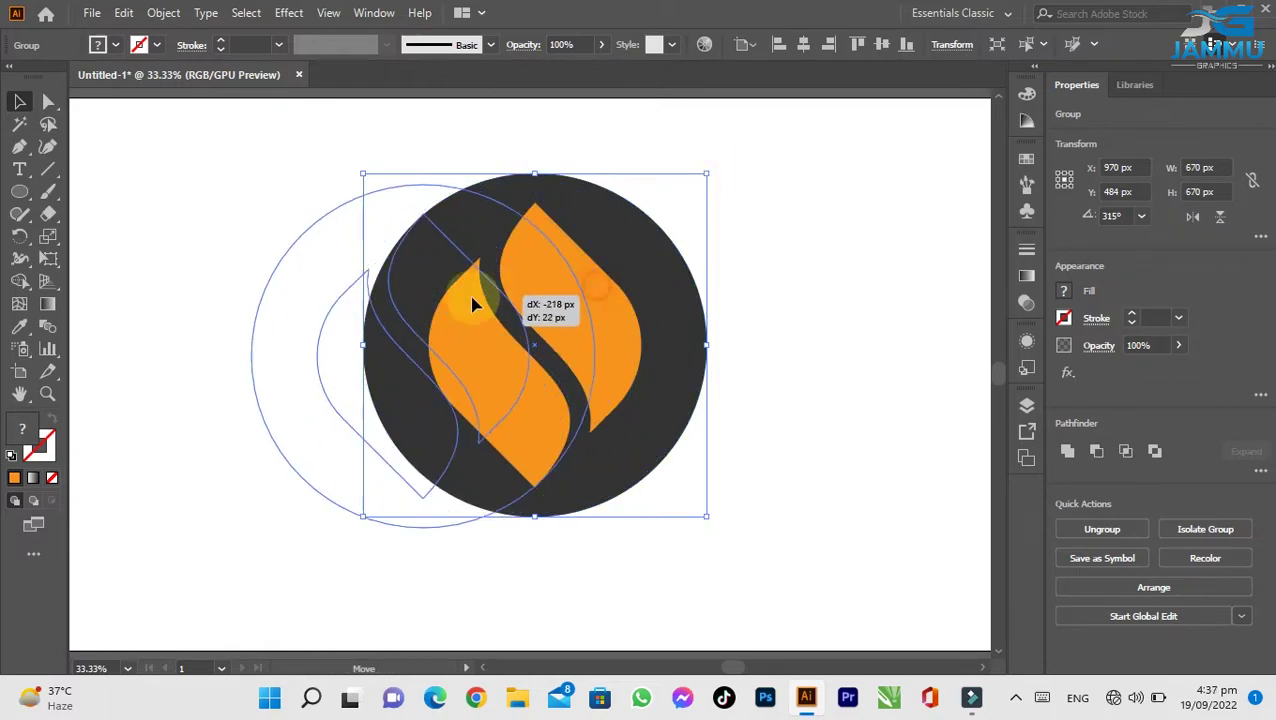
click(600, 295)
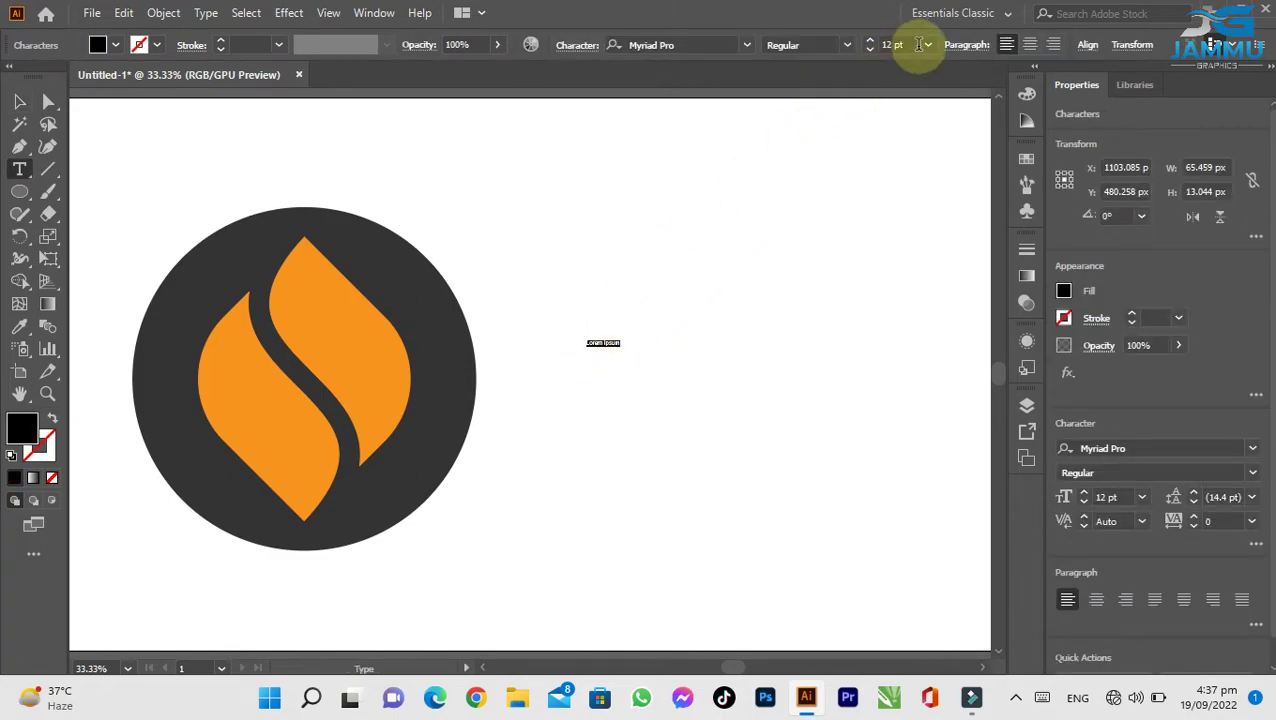
Step: Set the text to 72 pt, type 'ROY CHAINS', and move it beside the emblem
click(928, 44)
click(940, 374)
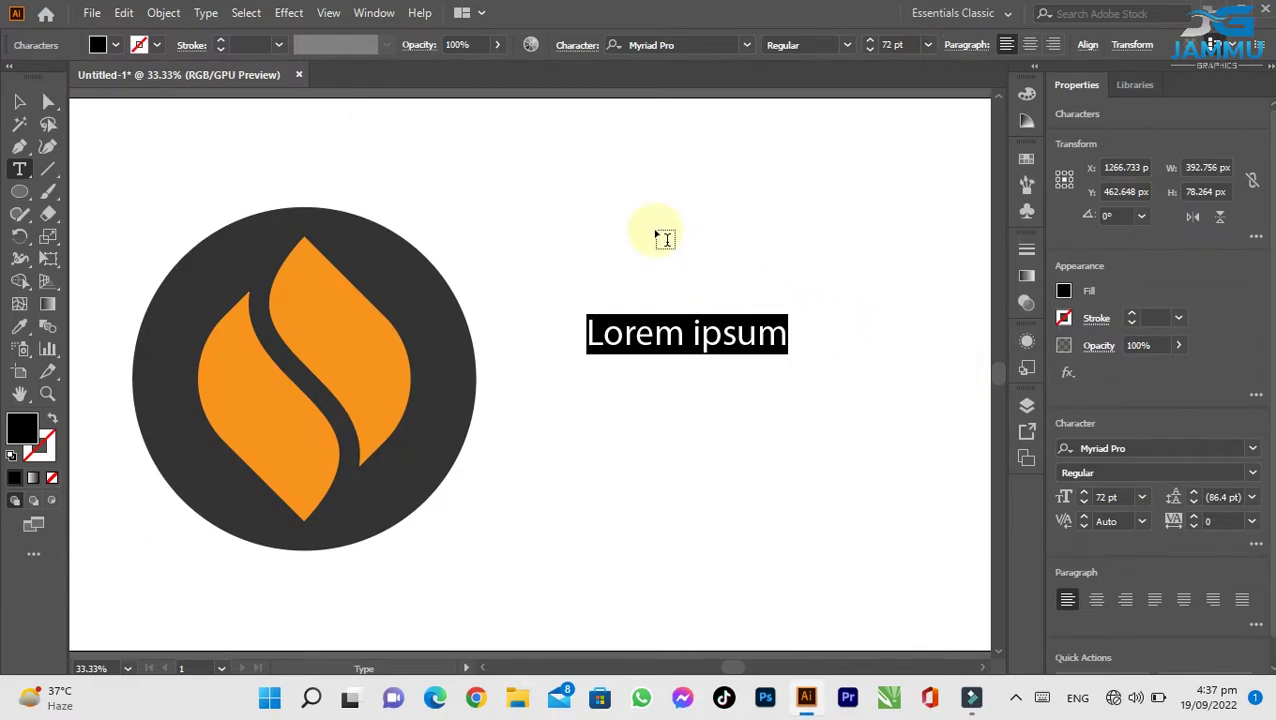
text(ROY CHAINS)
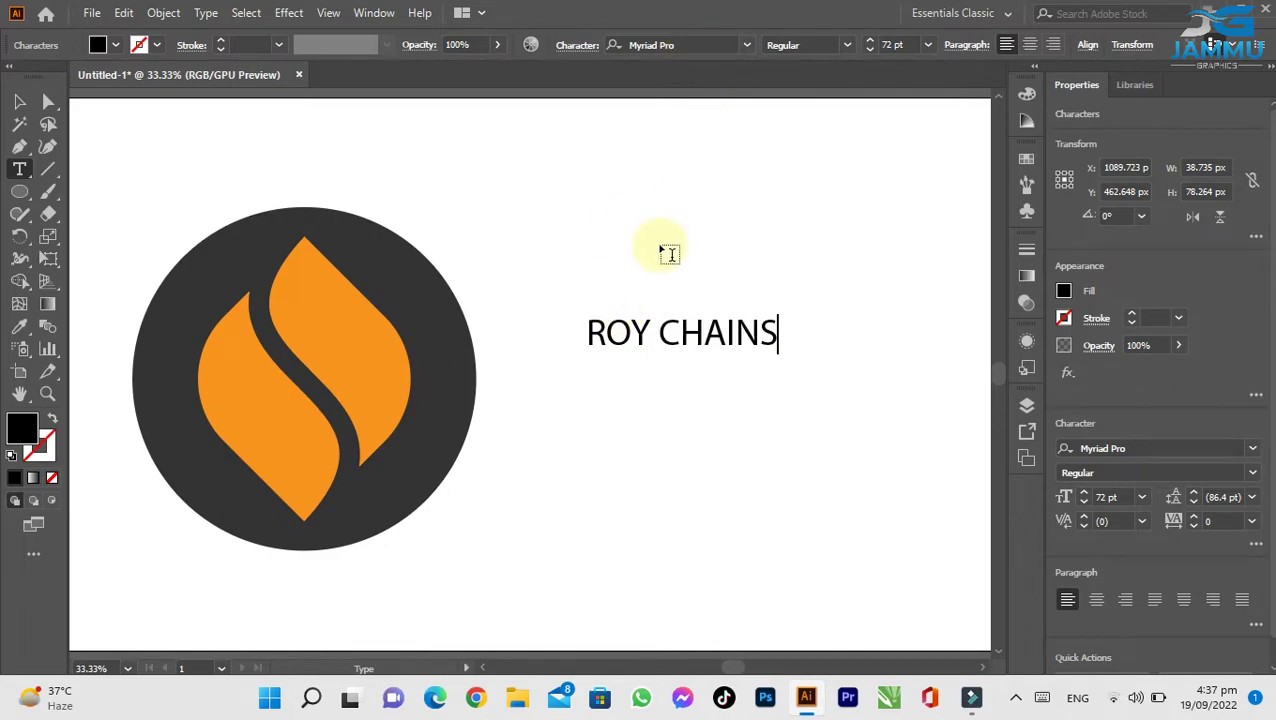
click(18, 102)
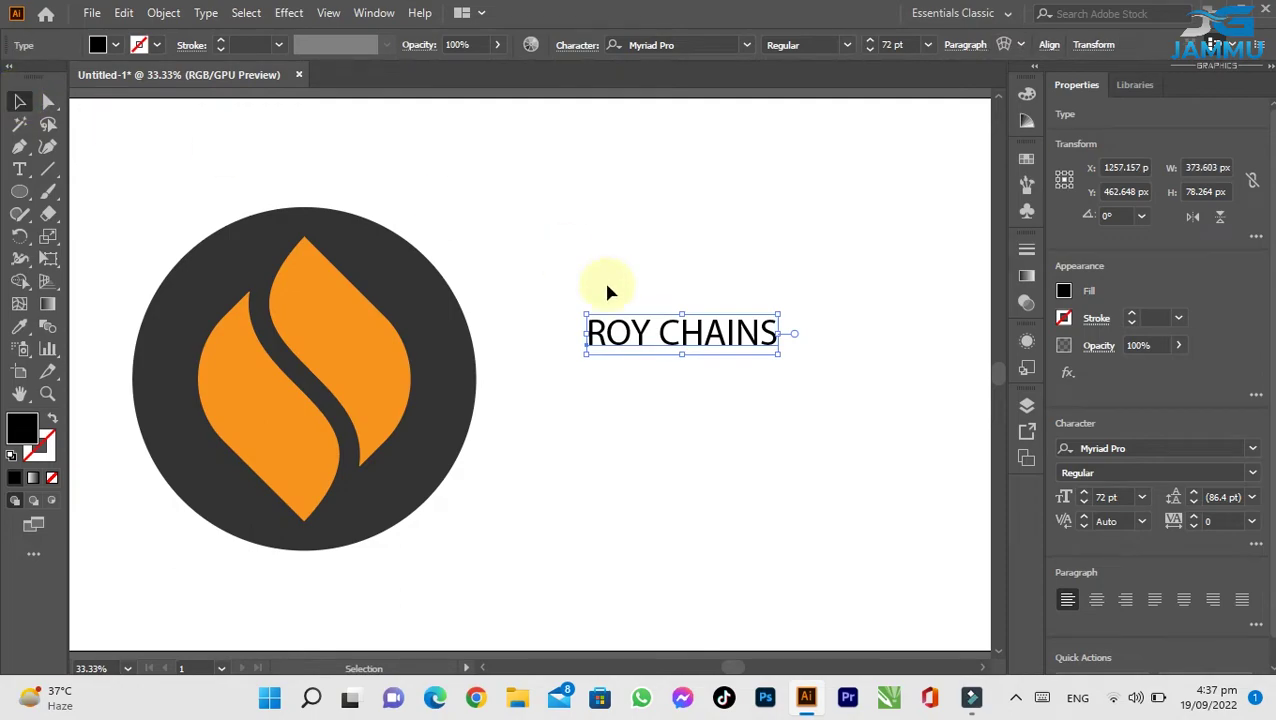
drag(667, 342, 590, 371)
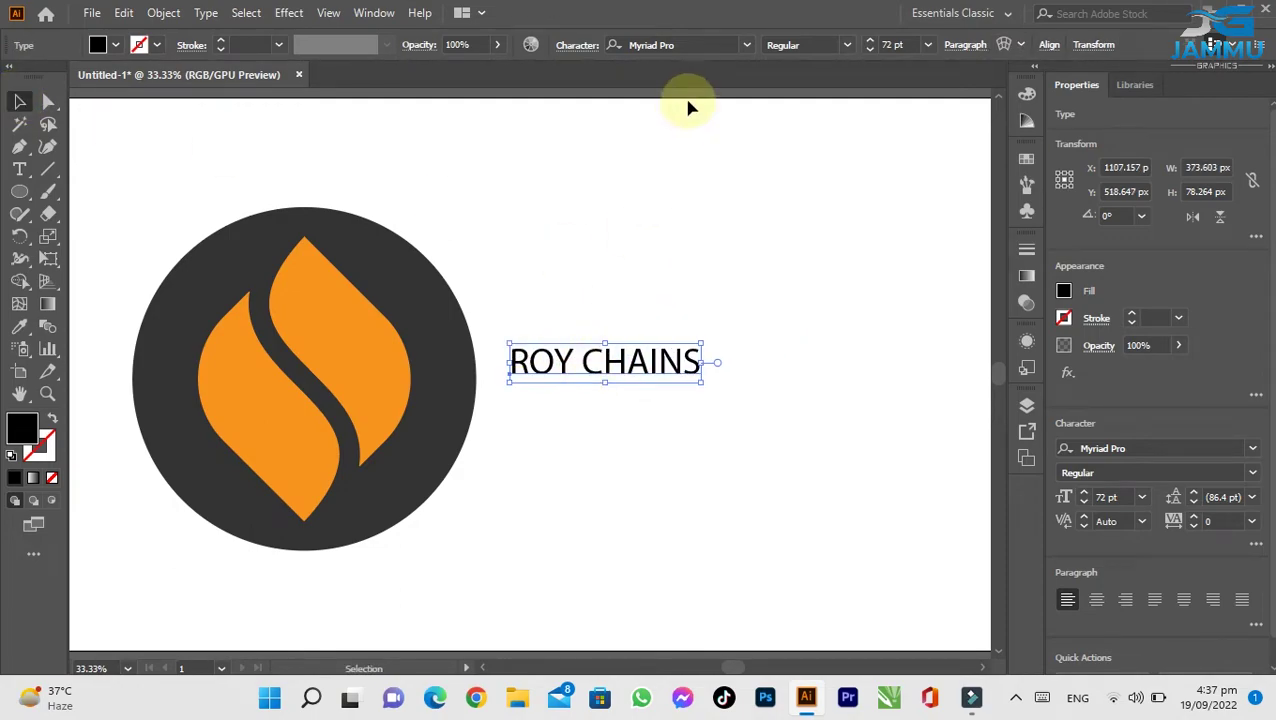
click(745, 44)
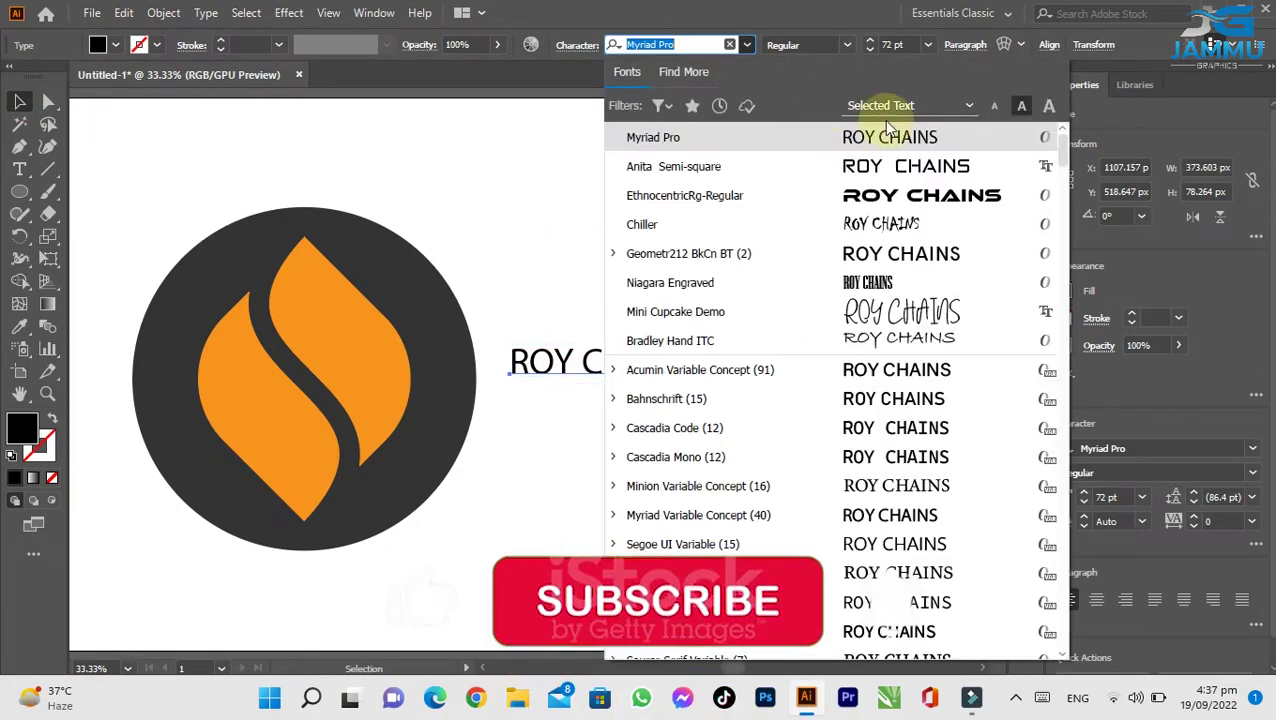
Step: Set ROY CHAINS in EthnocentricRg-Regular, enlarge it to about 107.75 pt, and nudge it up beside the emblem
click(948, 205)
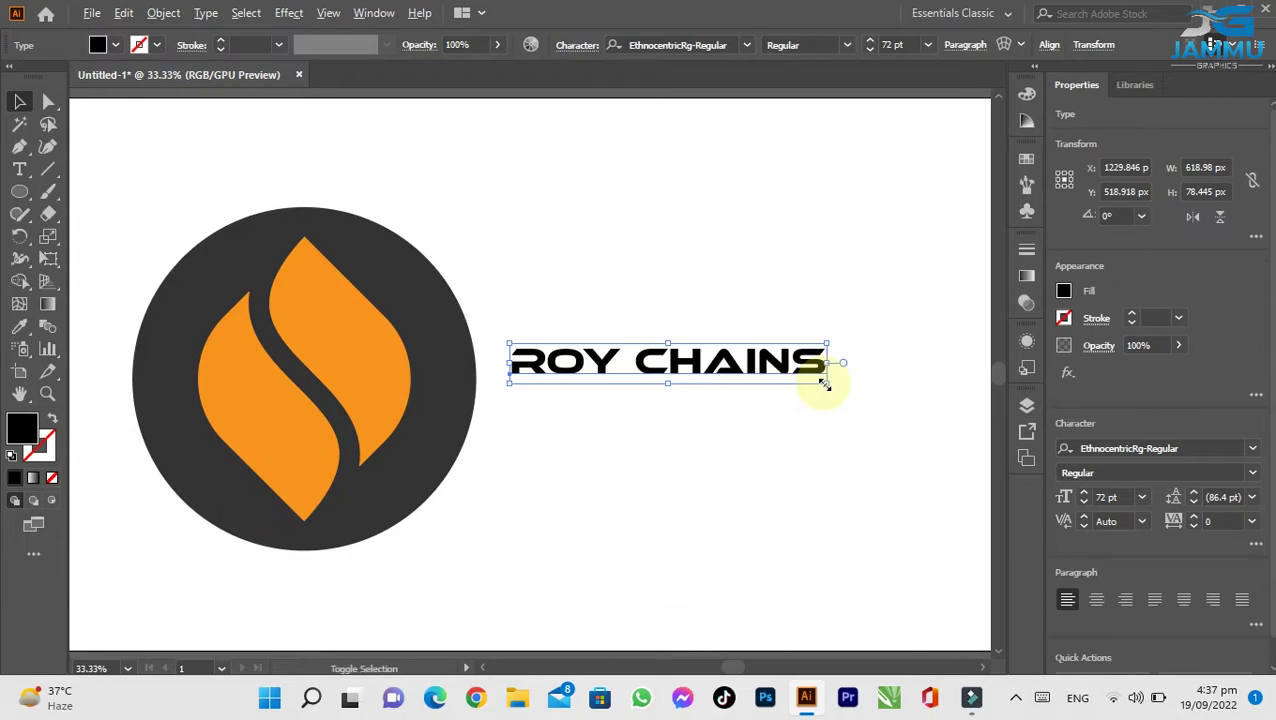
drag(824, 384, 906, 476)
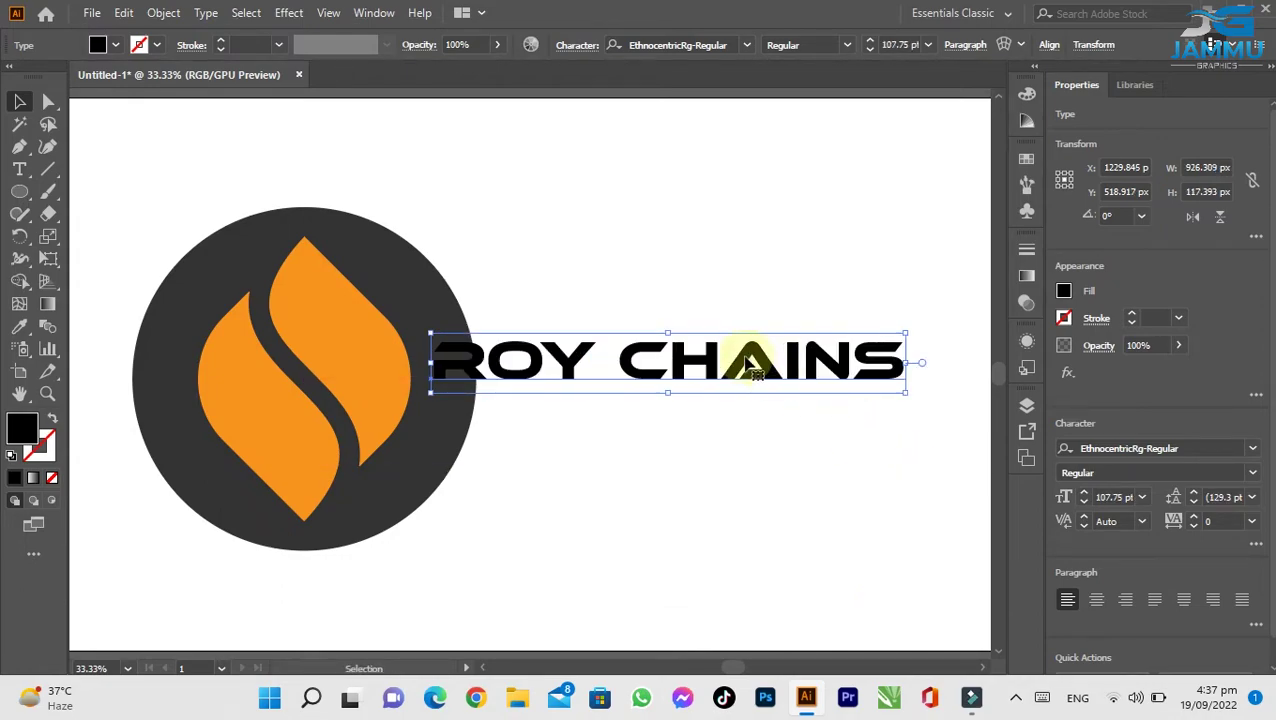
drag(752, 362, 810, 318)
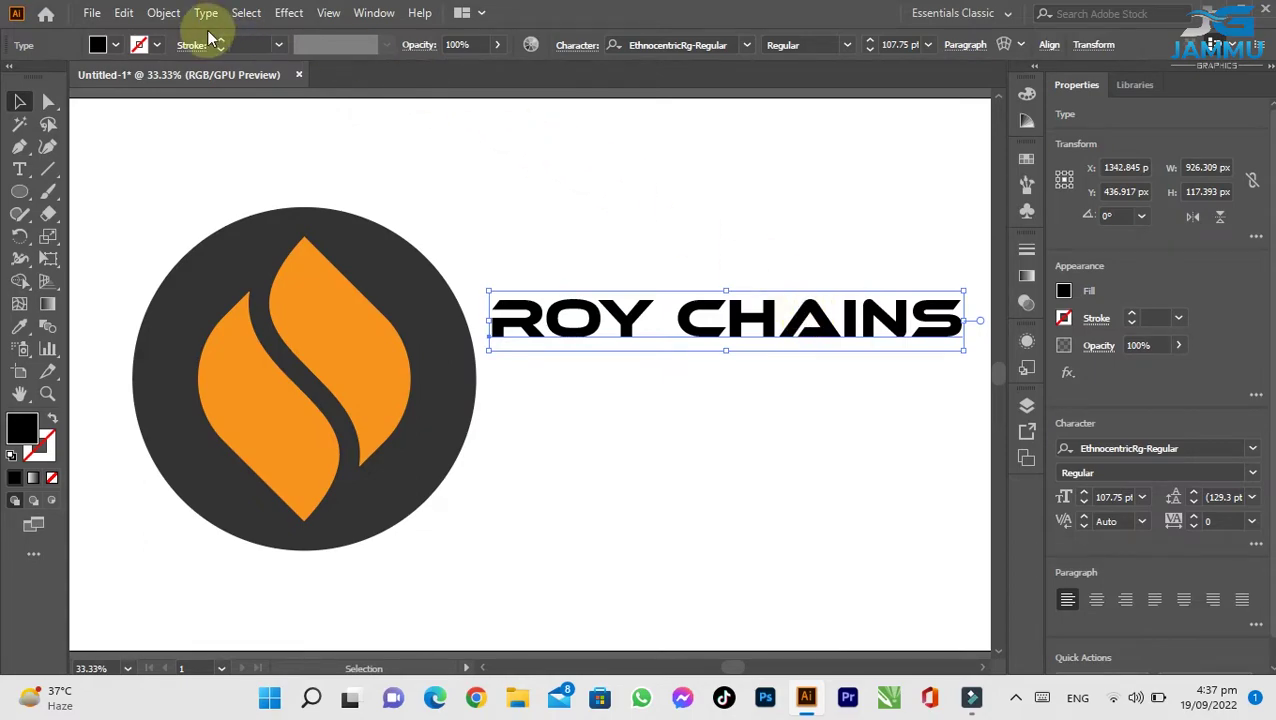
click(164, 13)
Step: Expand ROY CHAINS into outlined shapes and fill it with the orange swatch
click(245, 231)
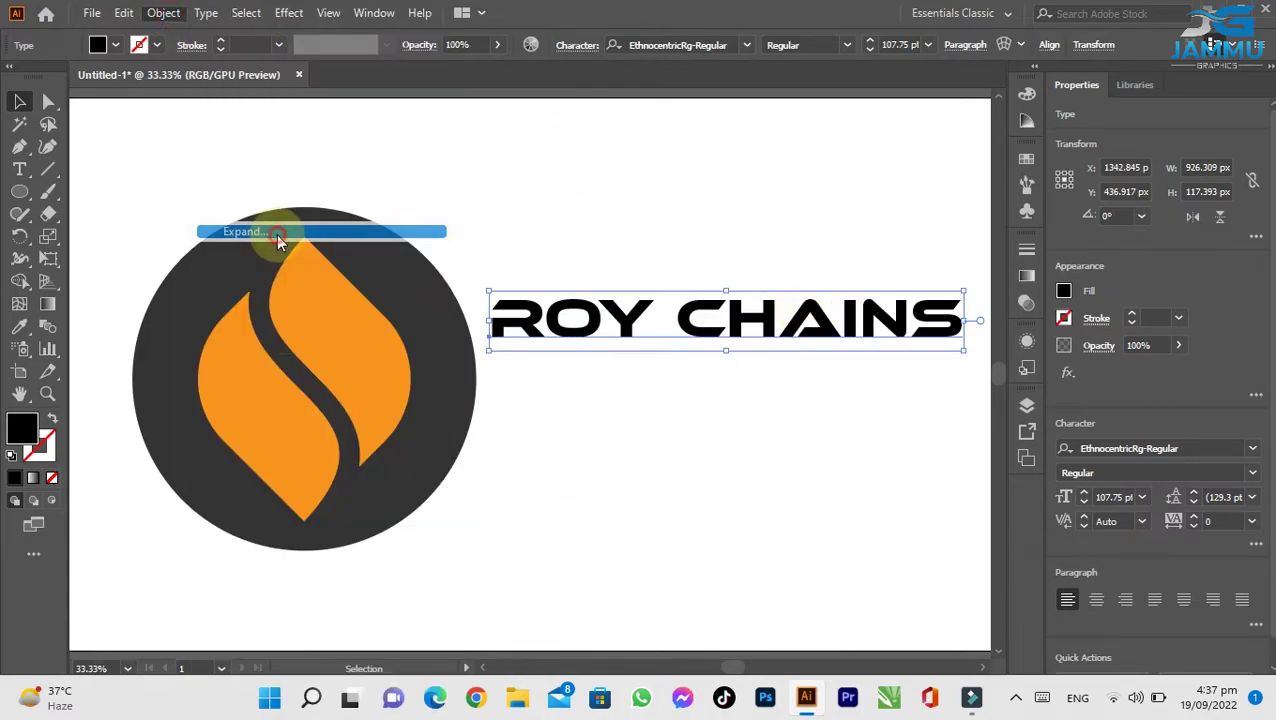
click(592, 453)
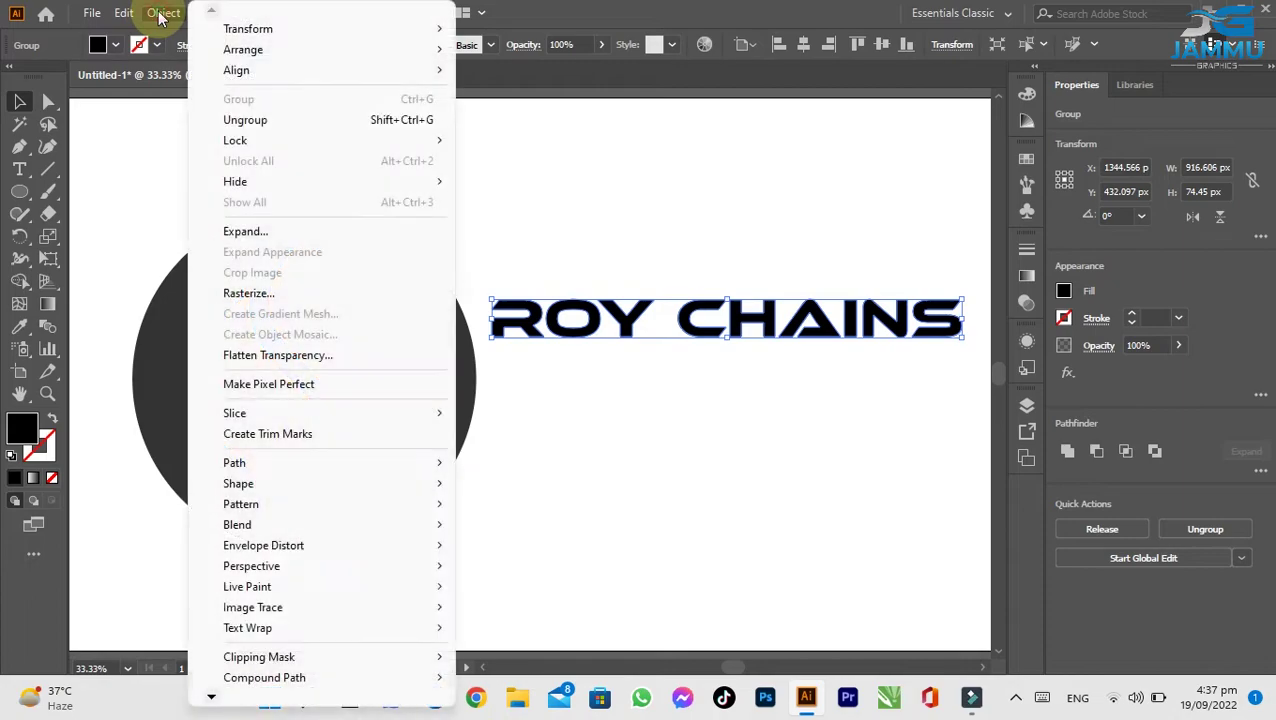
click(164, 13)
click(118, 48)
click(115, 45)
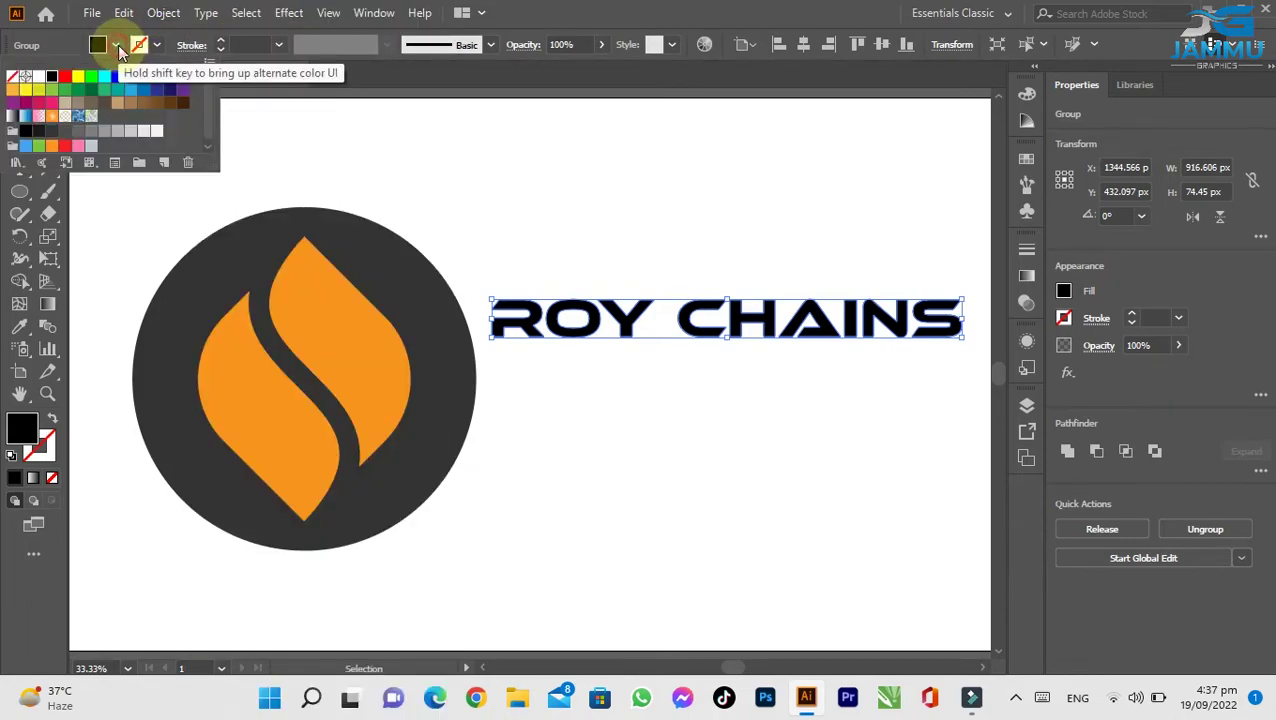
click(182, 77)
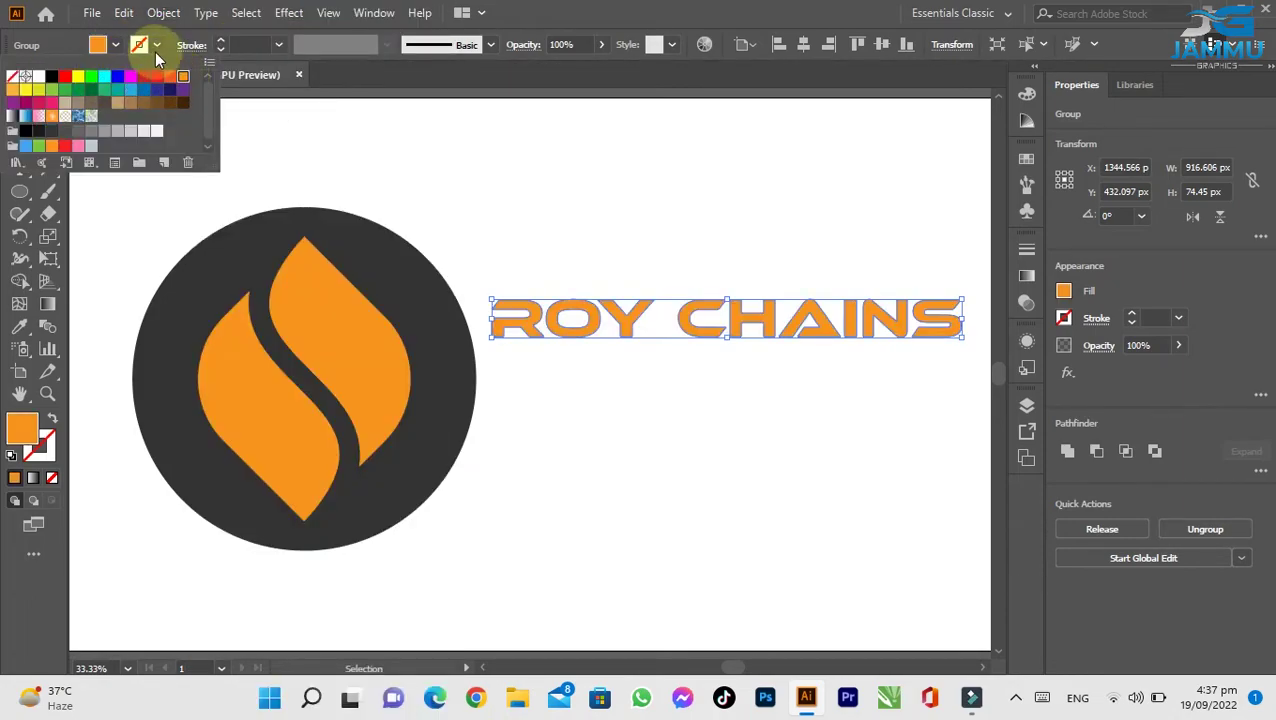
click(385, 174)
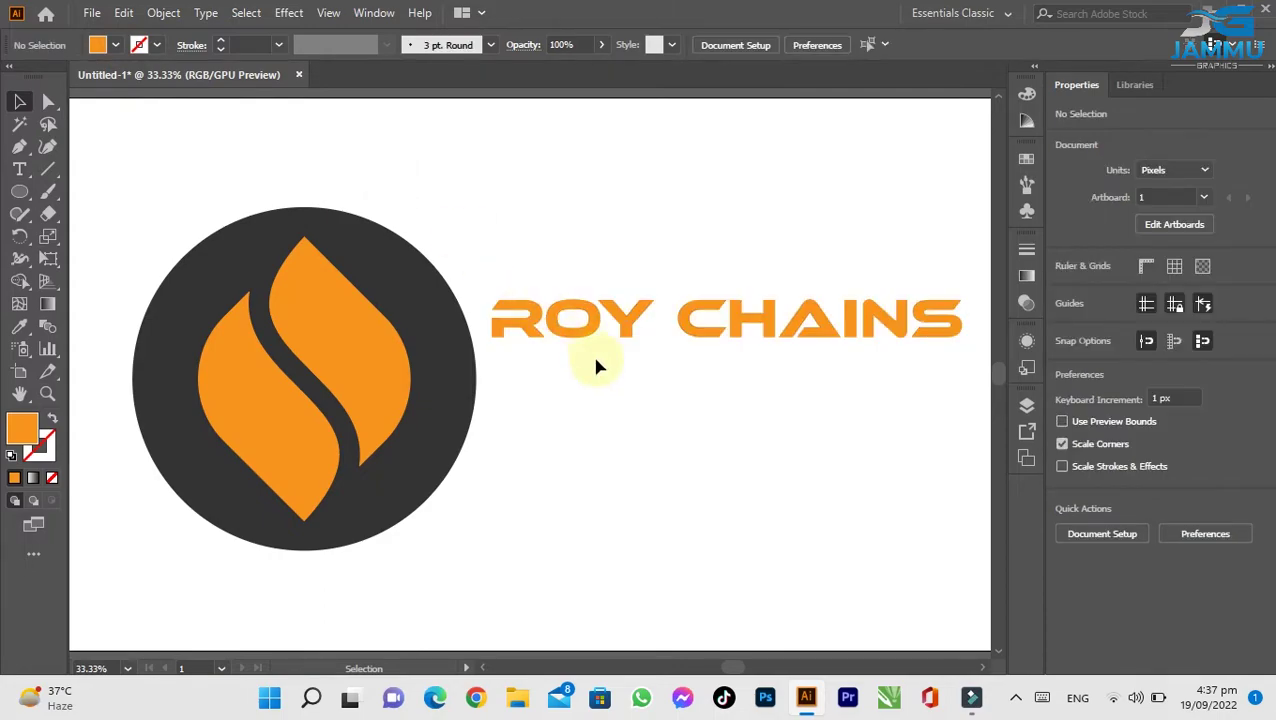
Step: Add a 'TRADING' text line below ROY CHAINS, set in Anita Semi-square
click(19, 169)
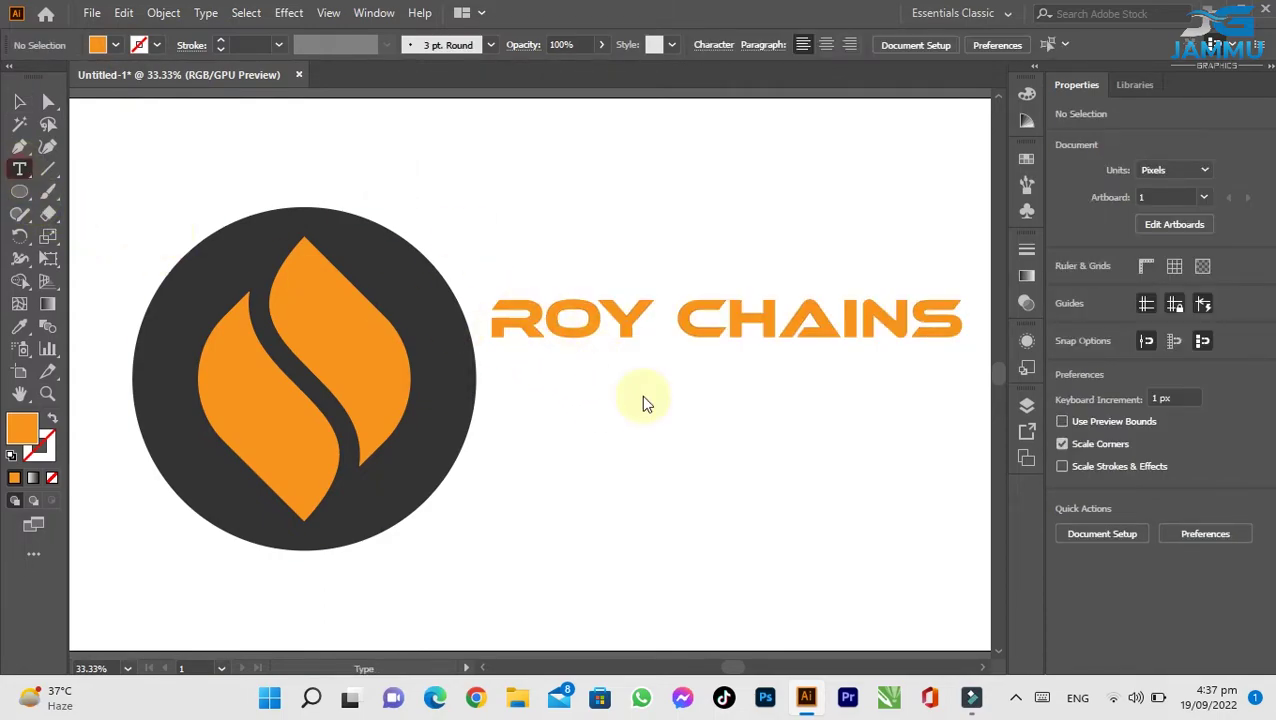
click(611, 418)
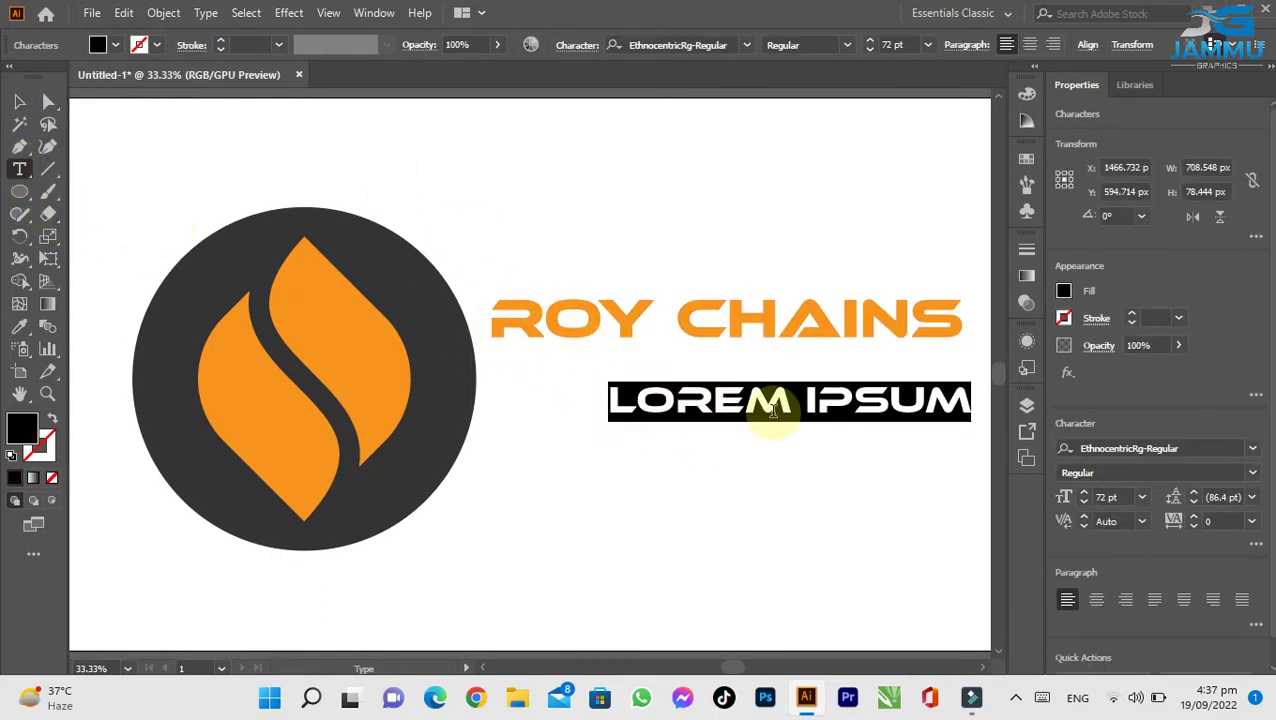
text(TRADING)
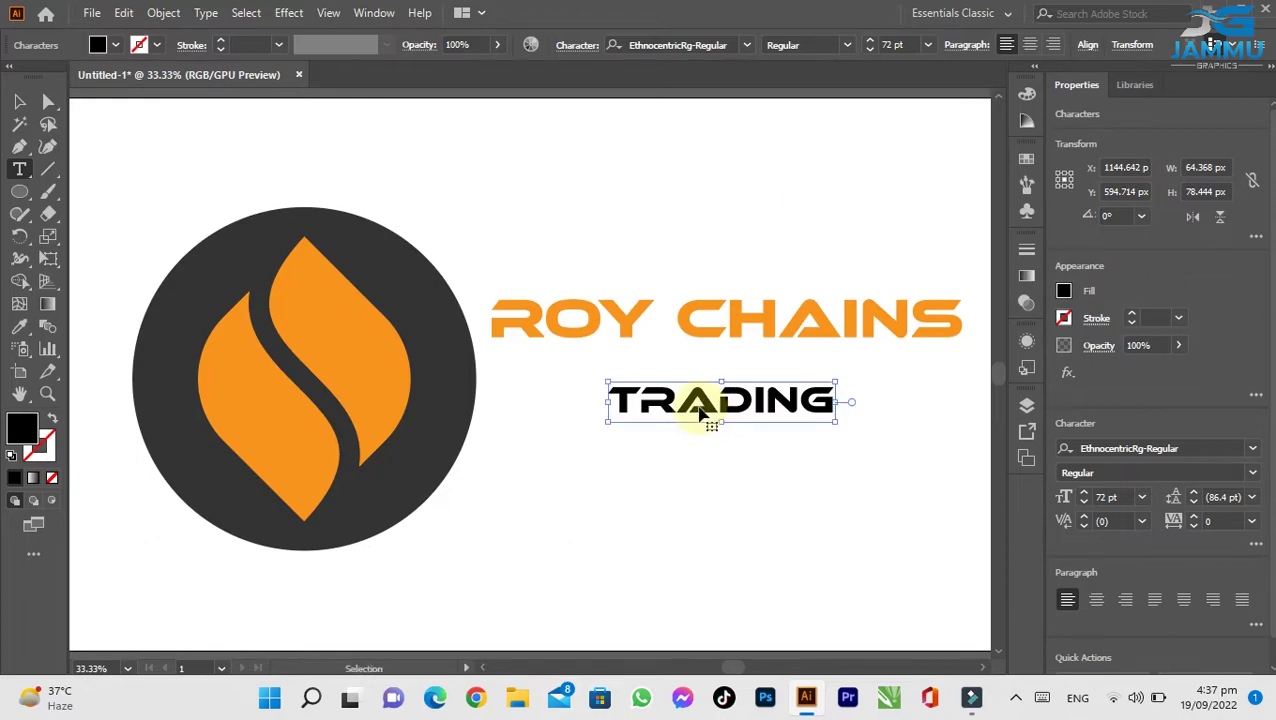
double_click(700, 410)
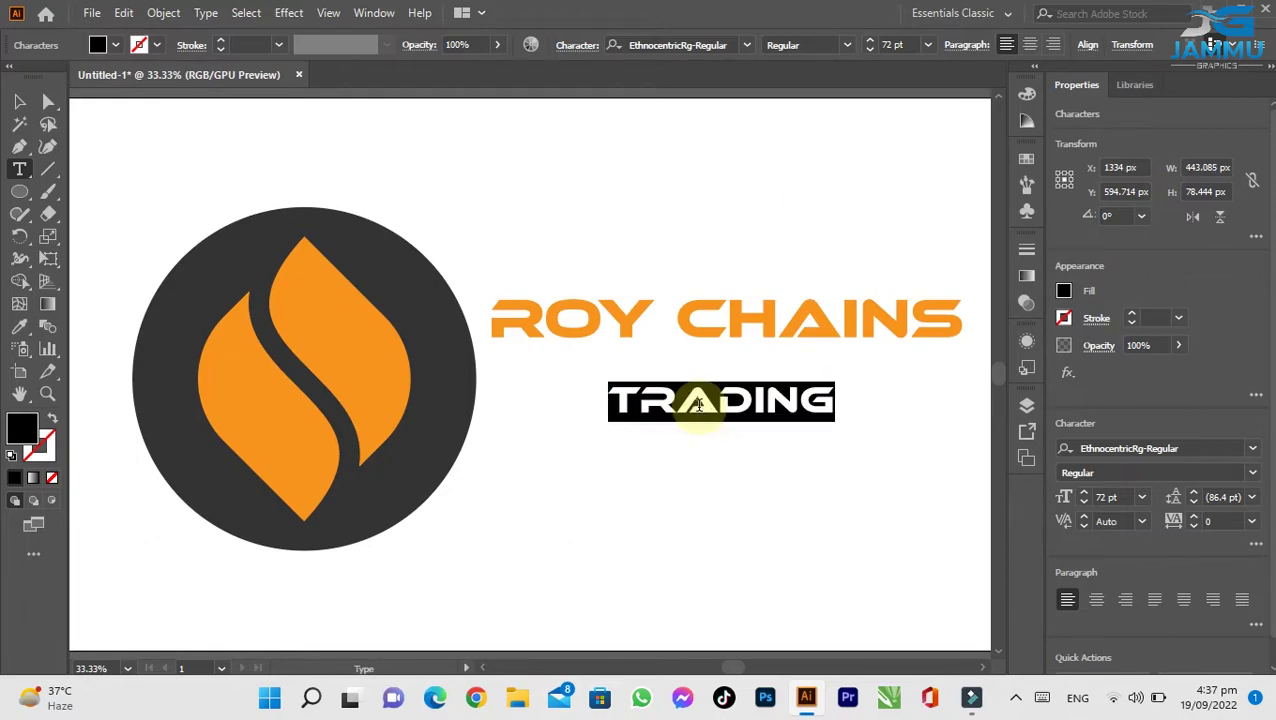
click(746, 46)
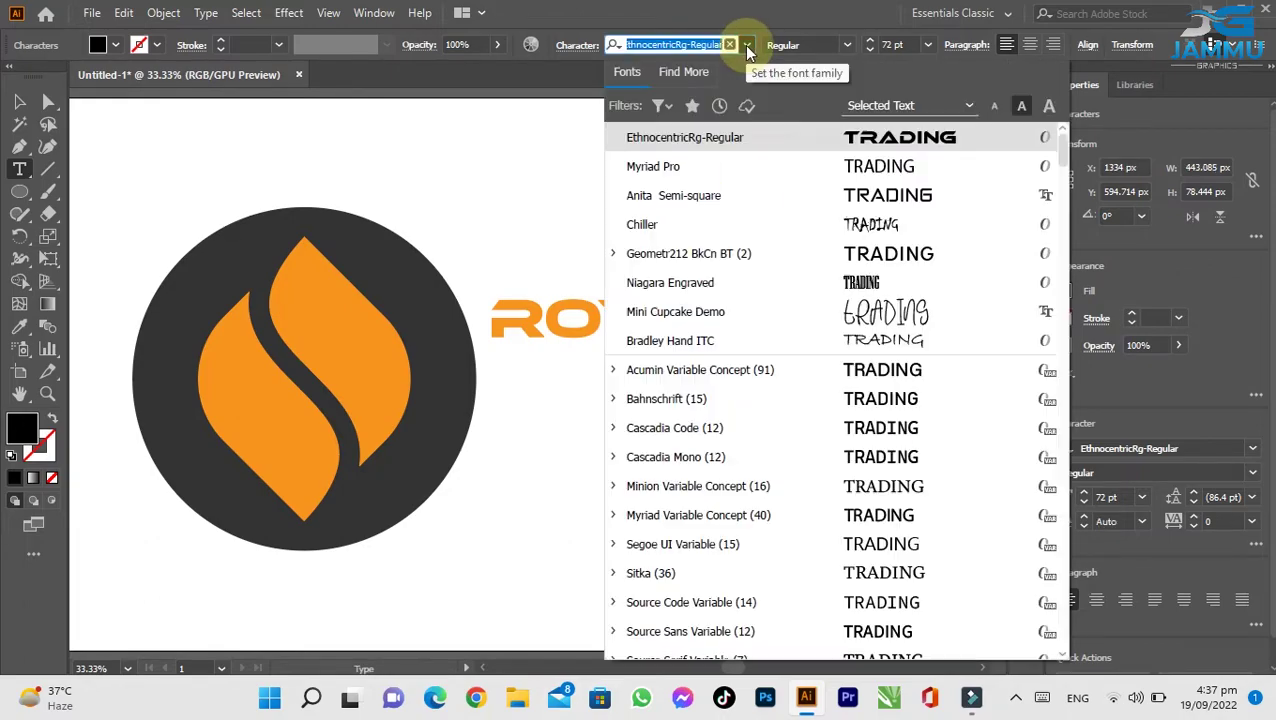
click(855, 200)
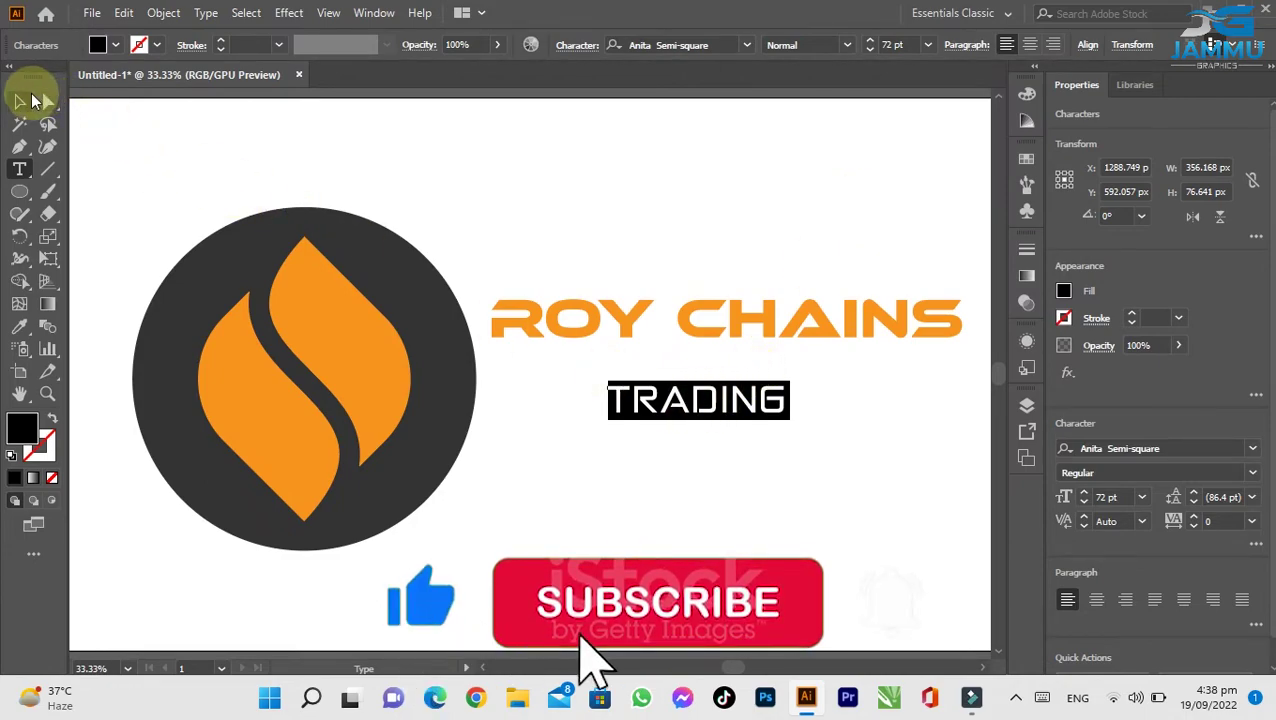
click(35, 95)
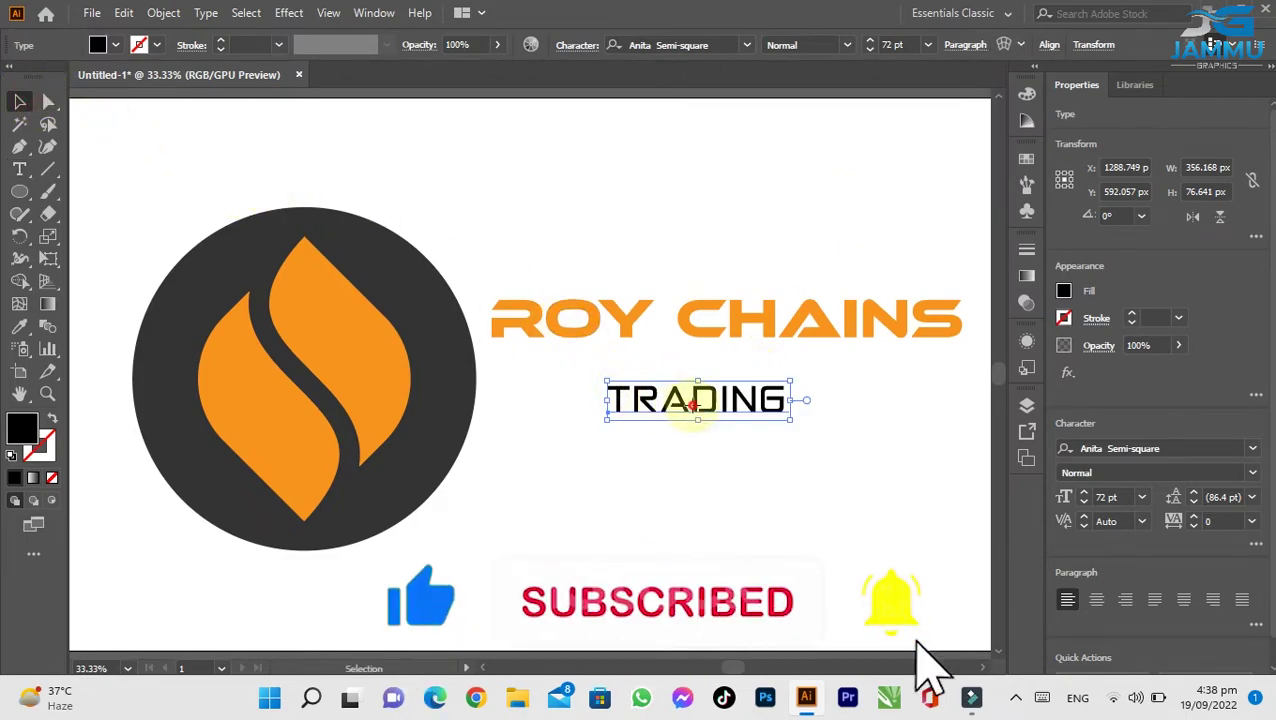
Step: Move TRADING up closer to ROY CHAINS and set its tracking to 200
drag(697, 404, 689, 388)
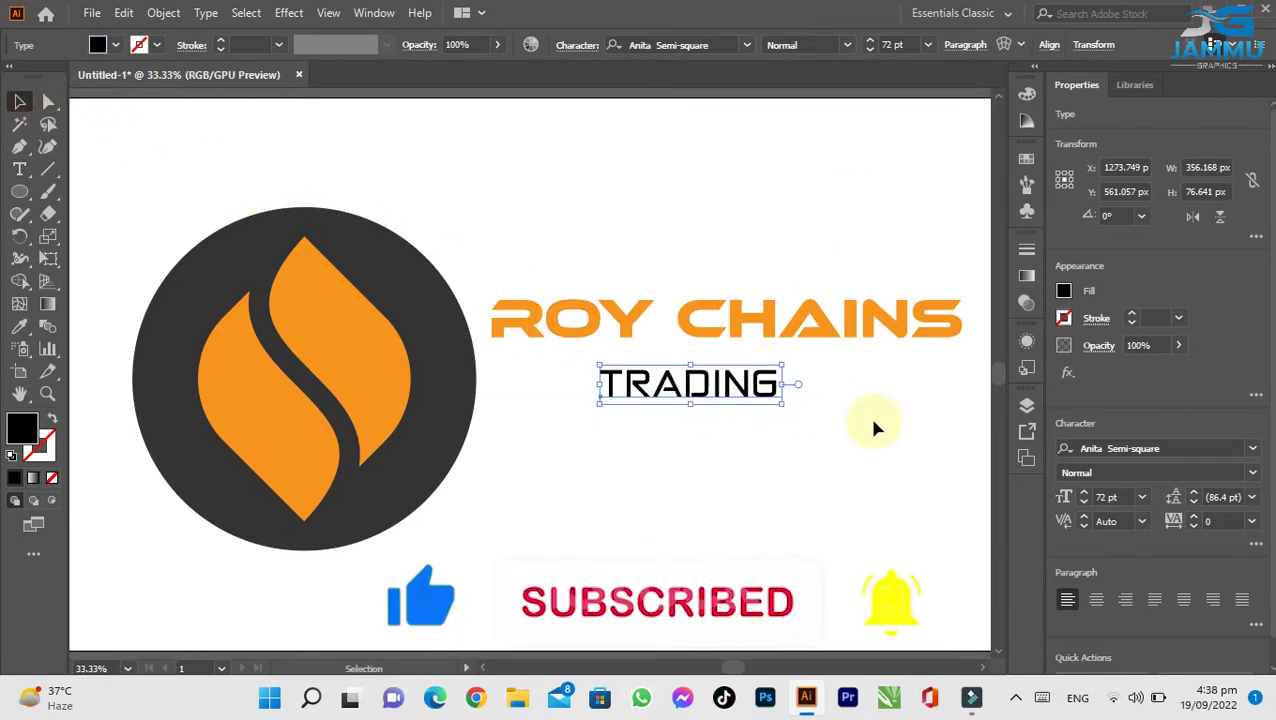
click(1194, 517)
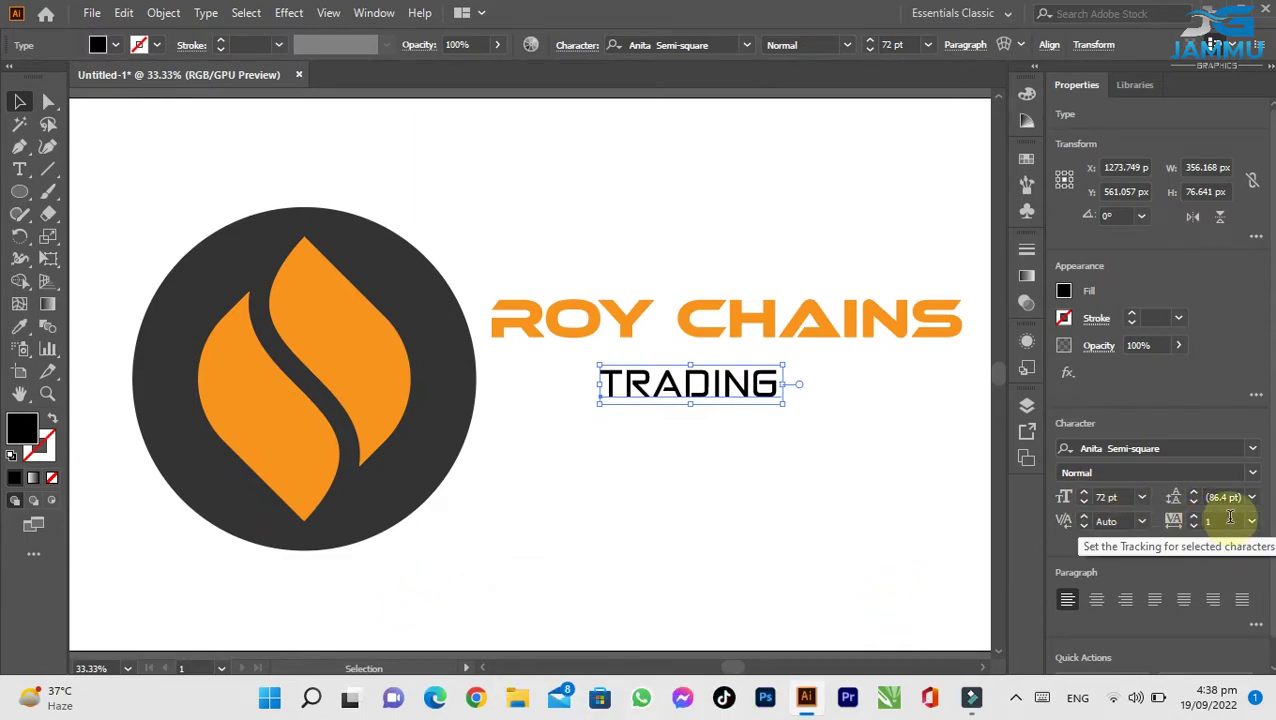
click(1251, 521)
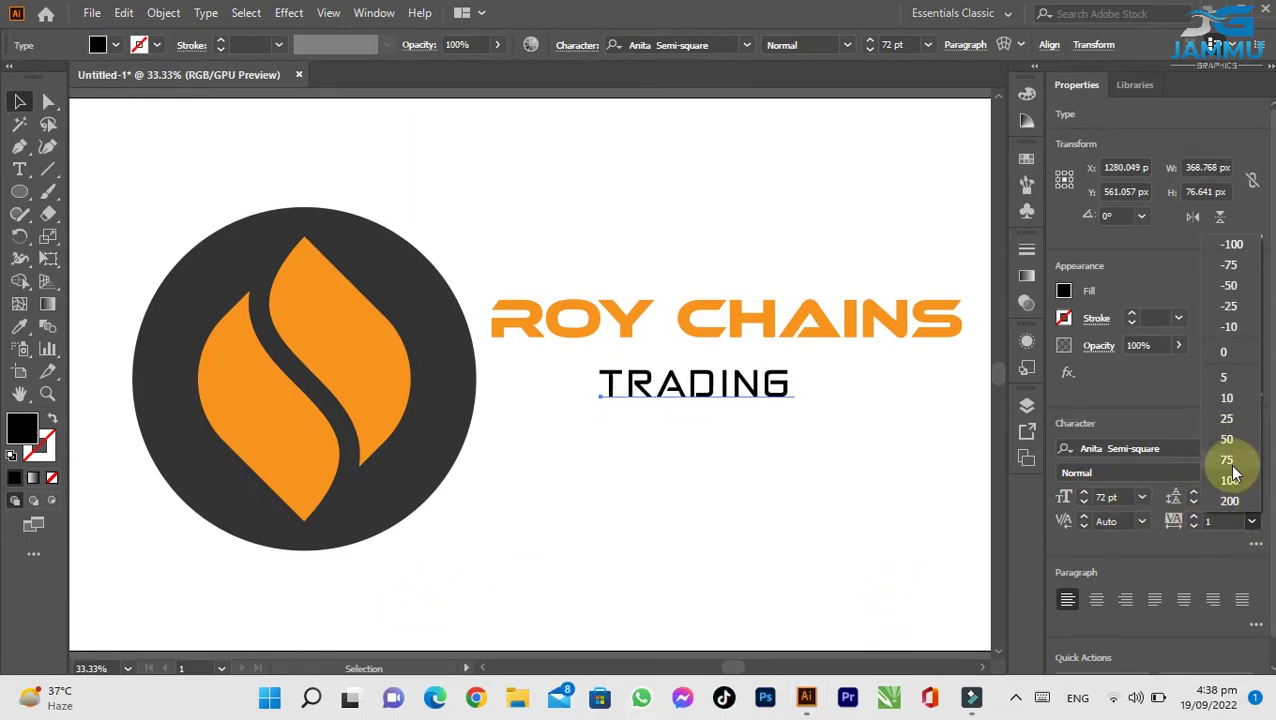
click(1230, 503)
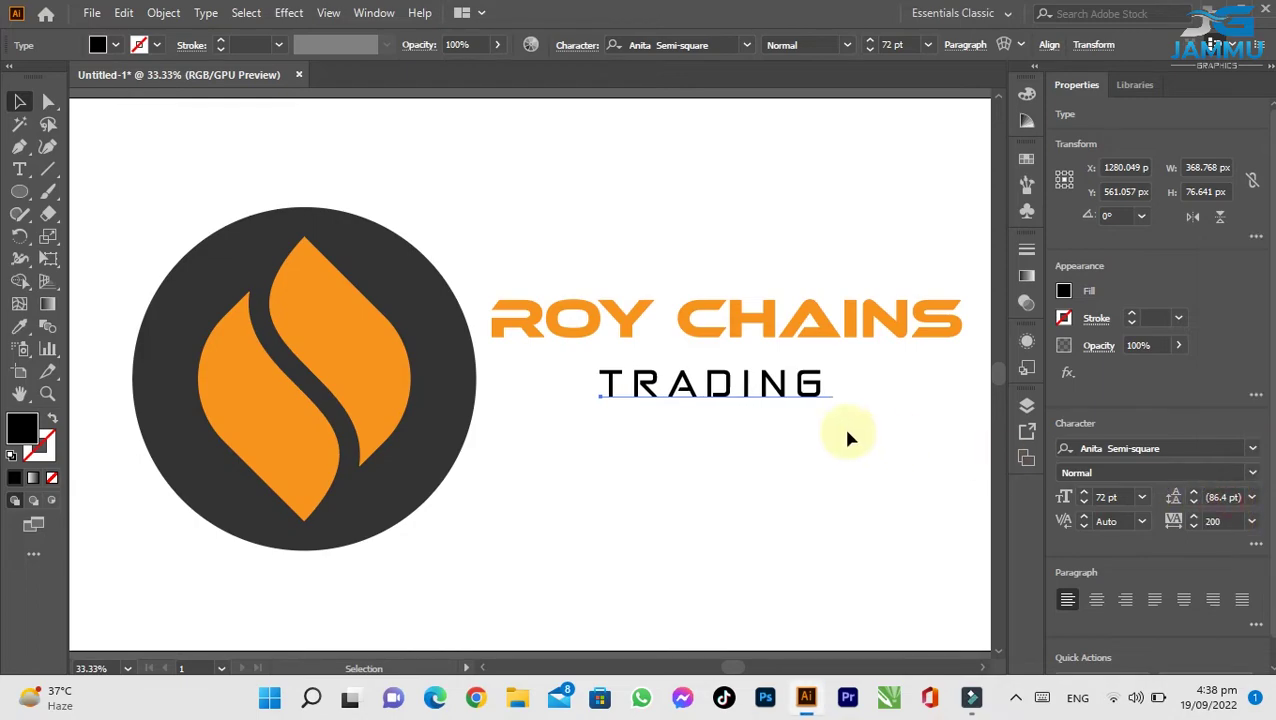
Step: Scale TRADING down to about 29.87 pt so it spans beneath the wordmark
drag(830, 408, 818, 372)
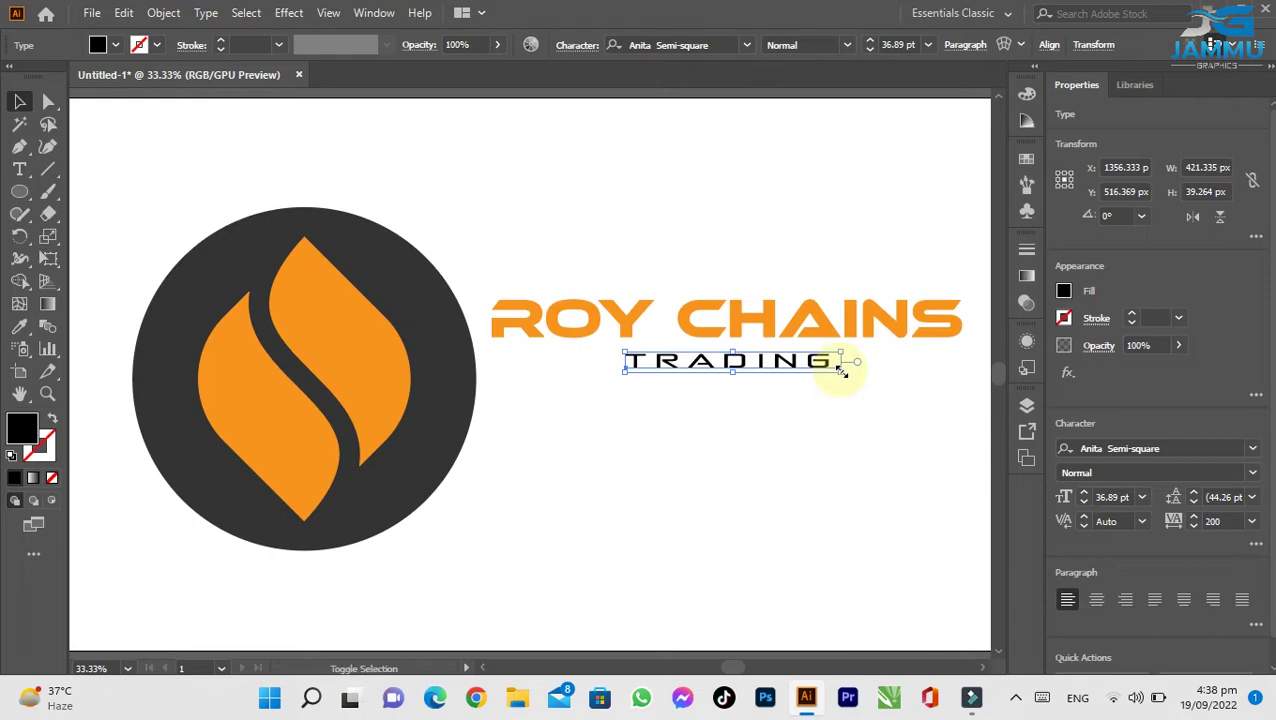
mouse_move(841, 371)
mouse_down()
mouse_move(945, 374)
mouse_move(827, 371)
mouse_up()
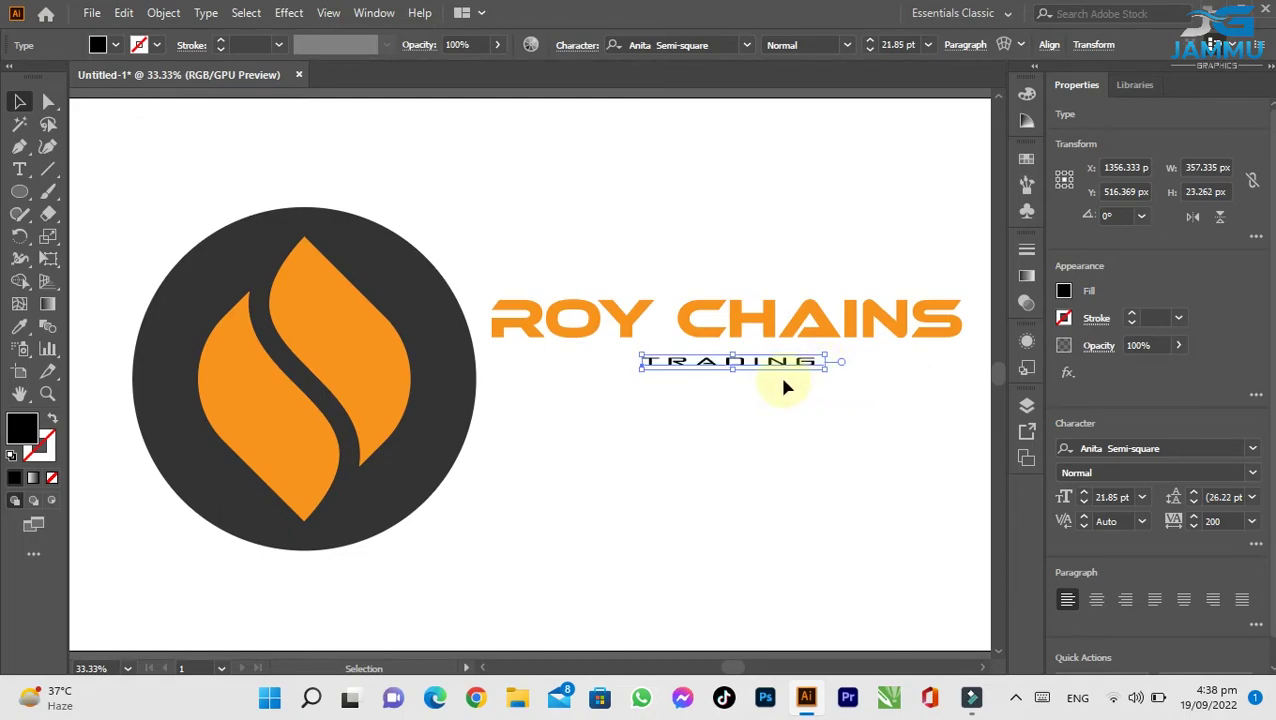
drag(734, 371, 736, 374)
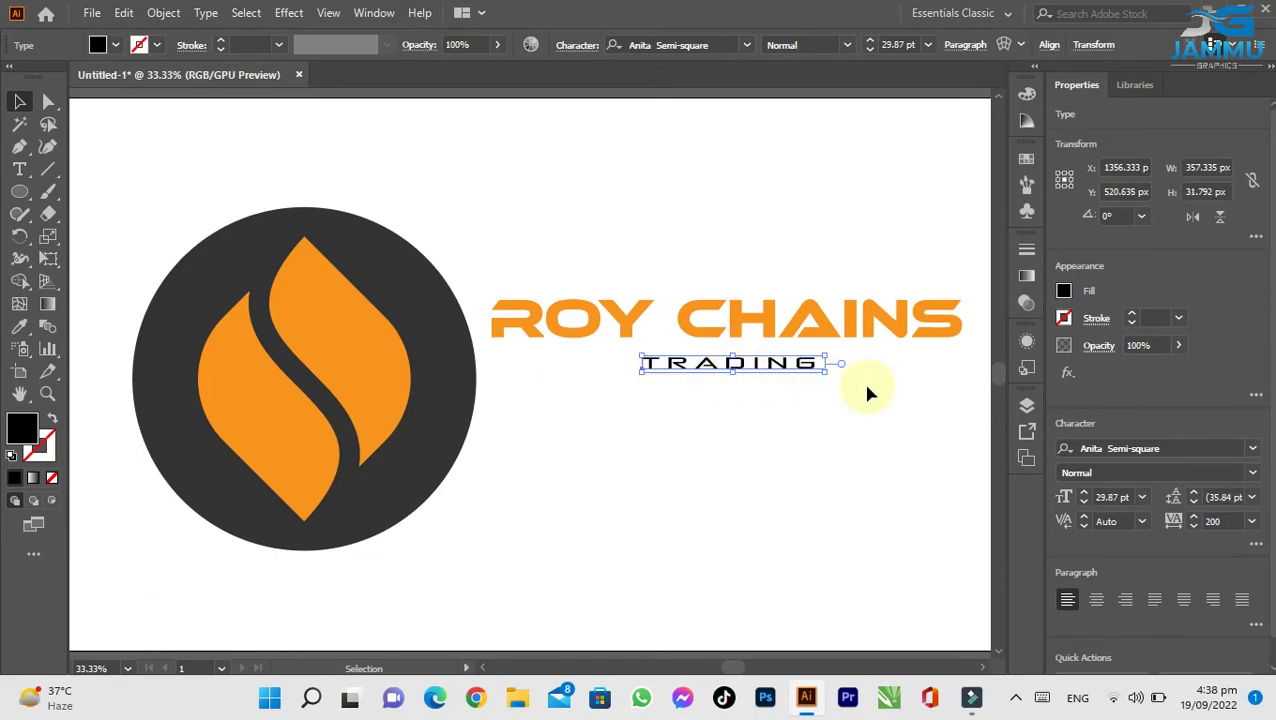
Step: Set TRADING's tracking to 1800 and shift it left to start under ROY
click(1225, 520)
text(1)
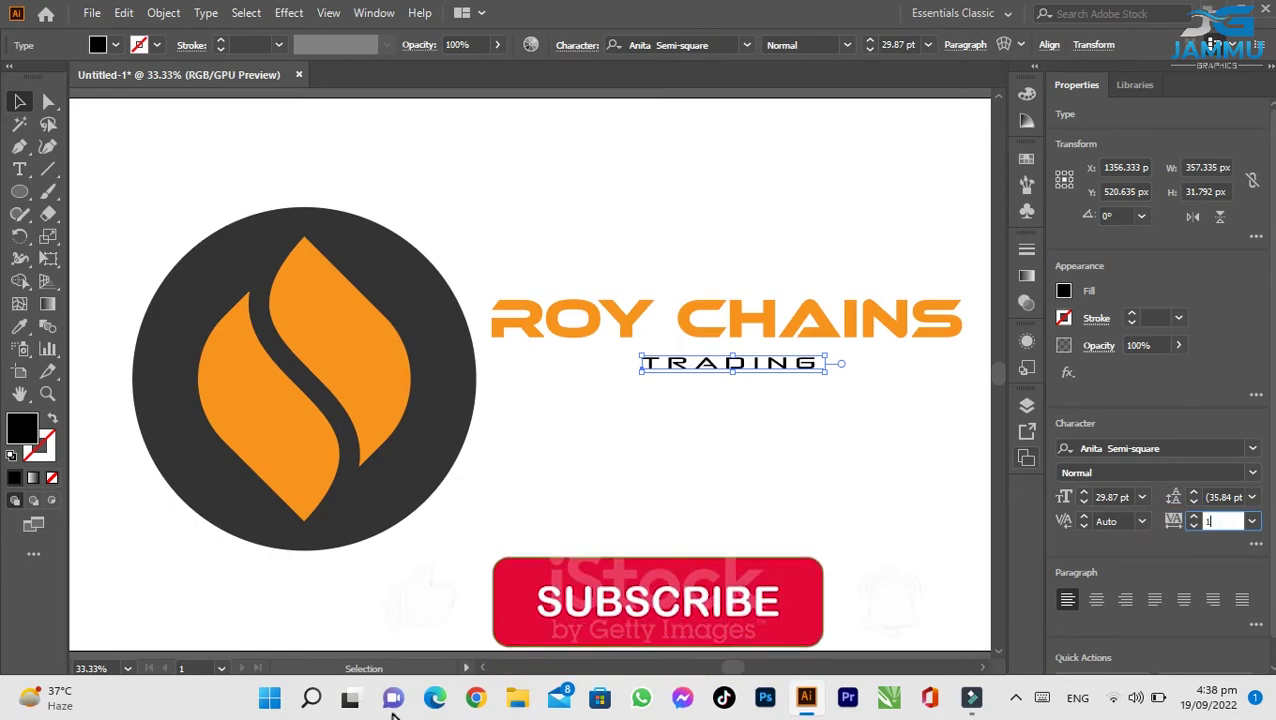
text(800)
key(Return)
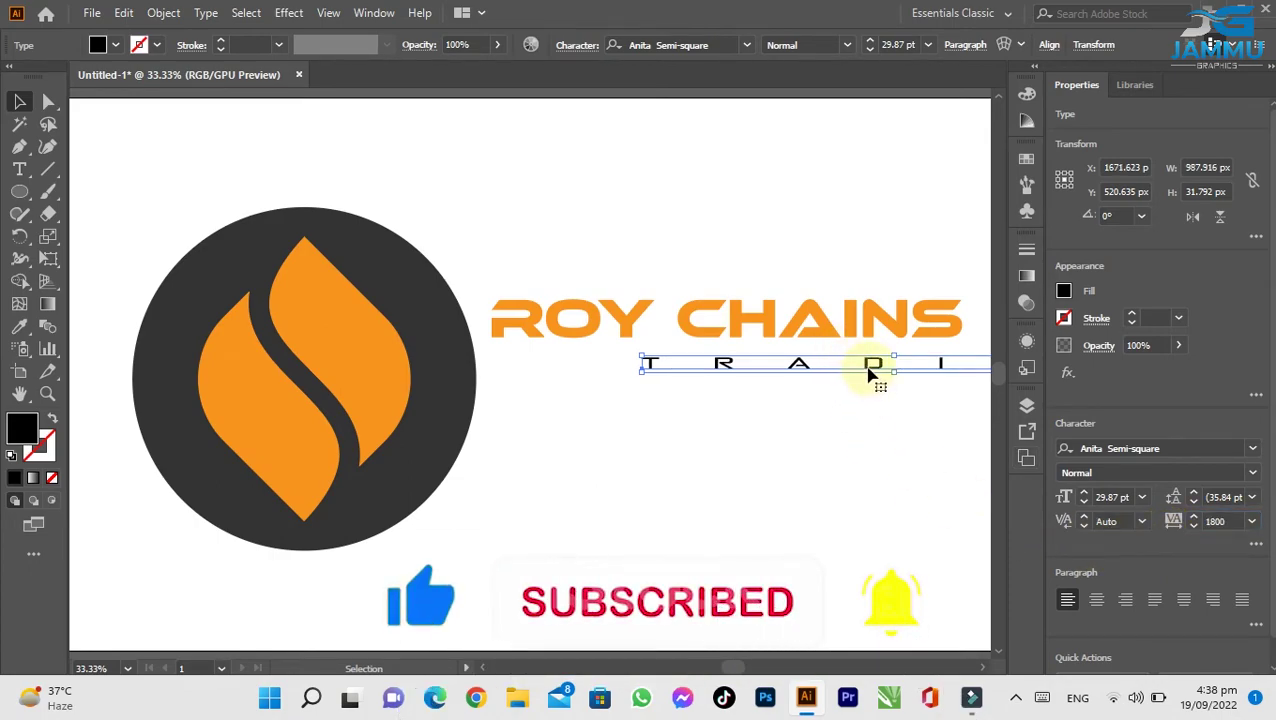
drag(869, 373, 727, 365)
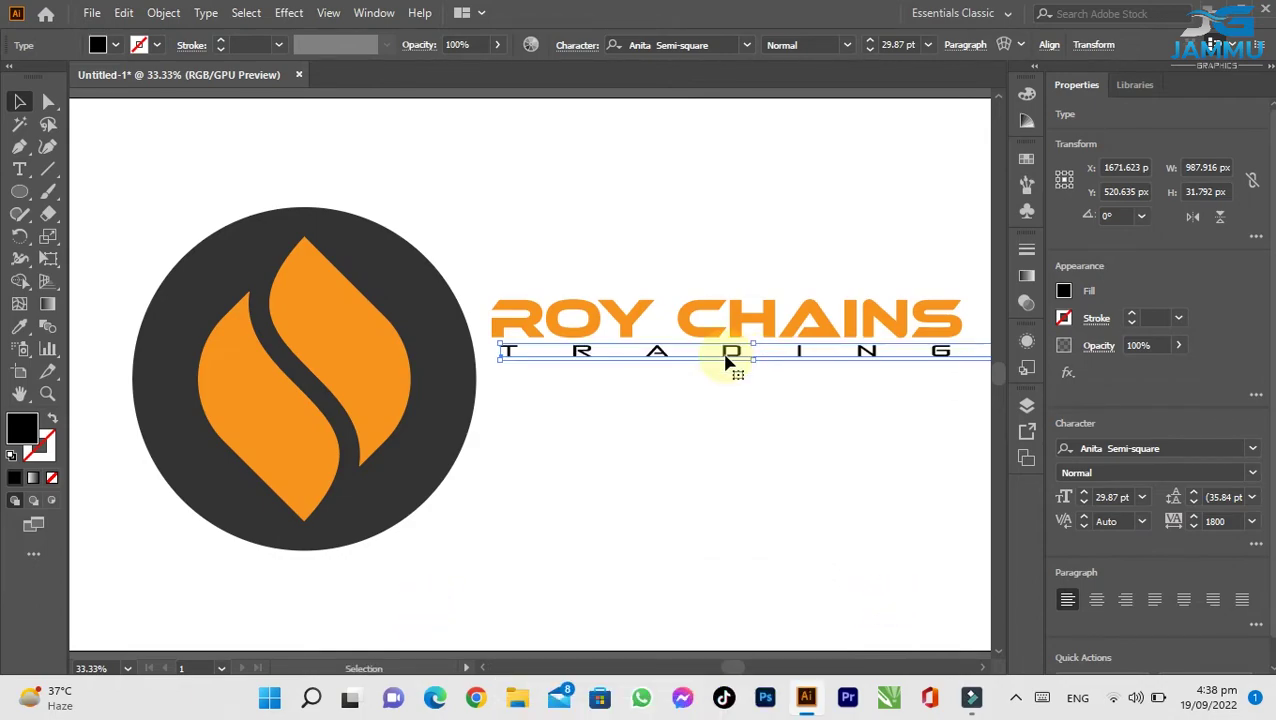
click(163, 12)
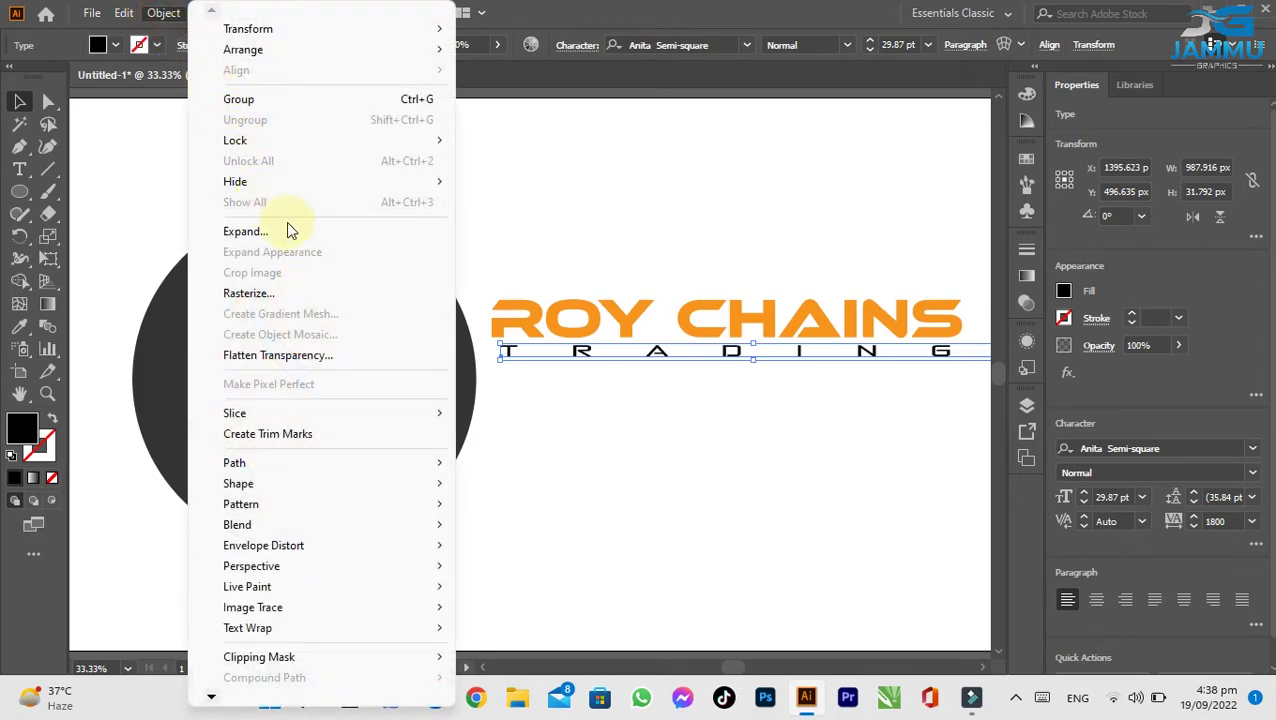
Step: Expand TRADING into outlines and sample the circle's dark charcoal as its fill
click(245, 231)
click(592, 449)
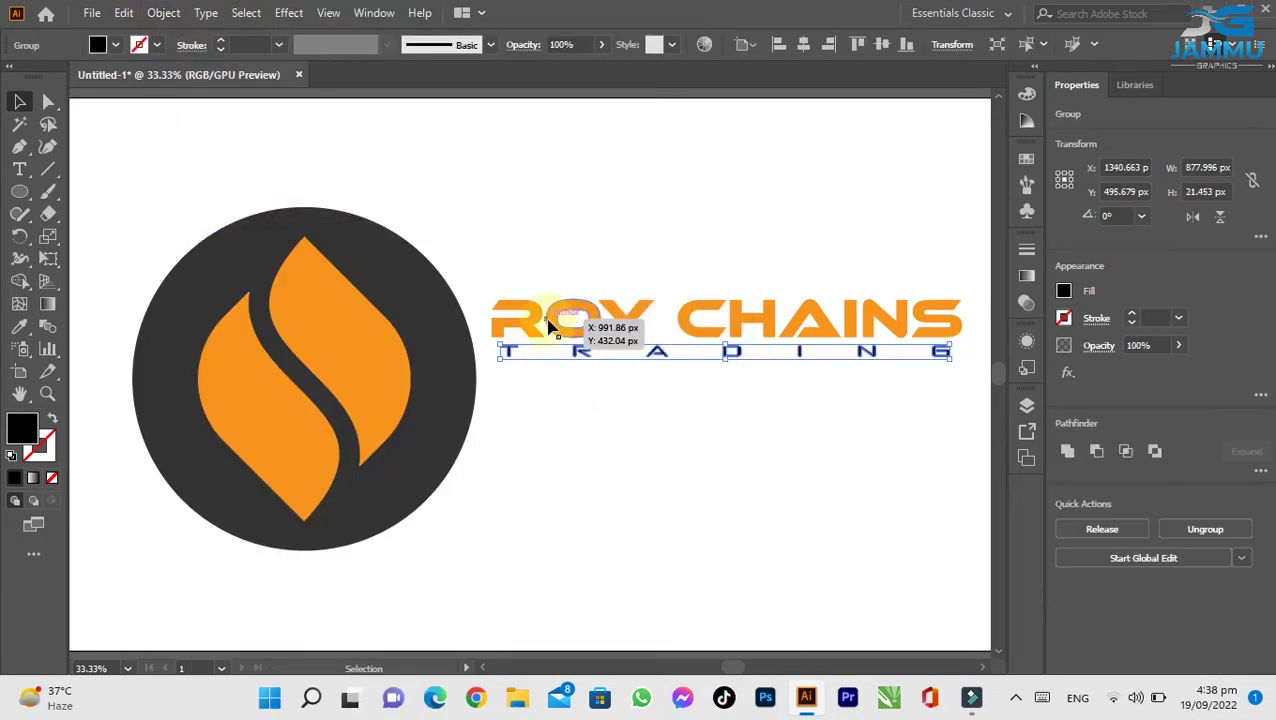
click(22, 328)
click(234, 263)
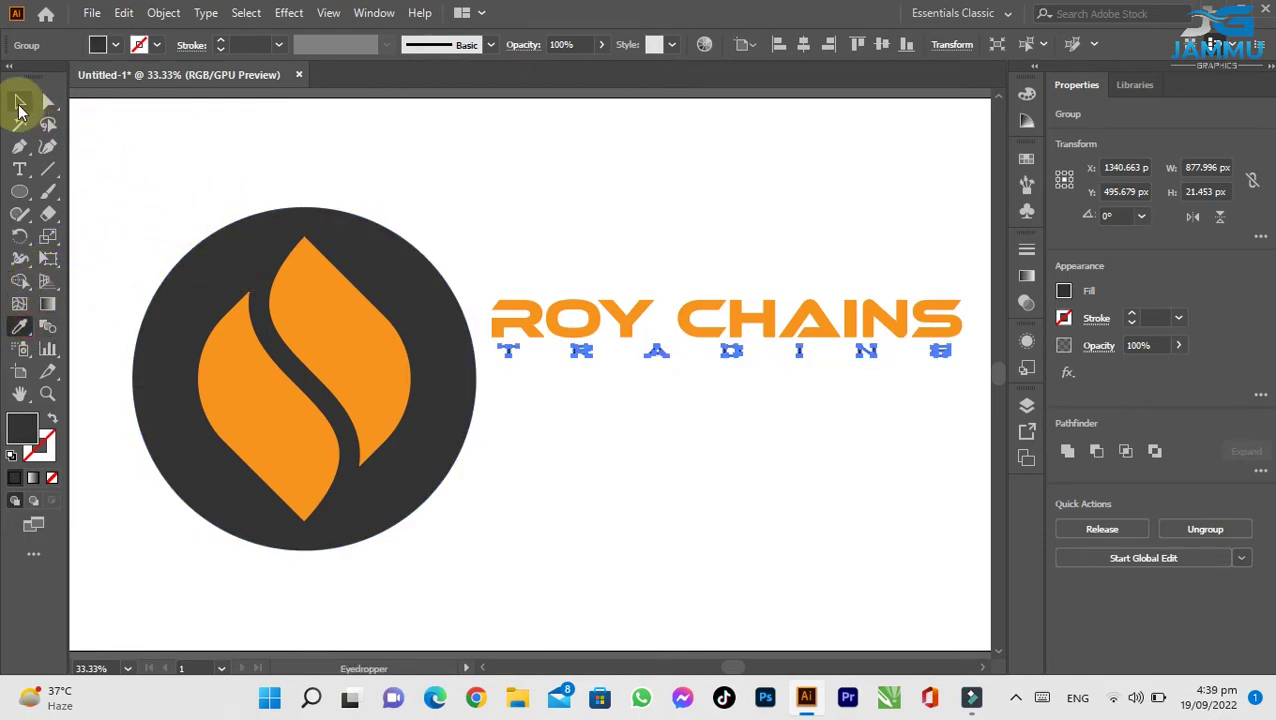
Step: Select ROY CHAINS and TRADING together
click(20, 102)
click(398, 180)
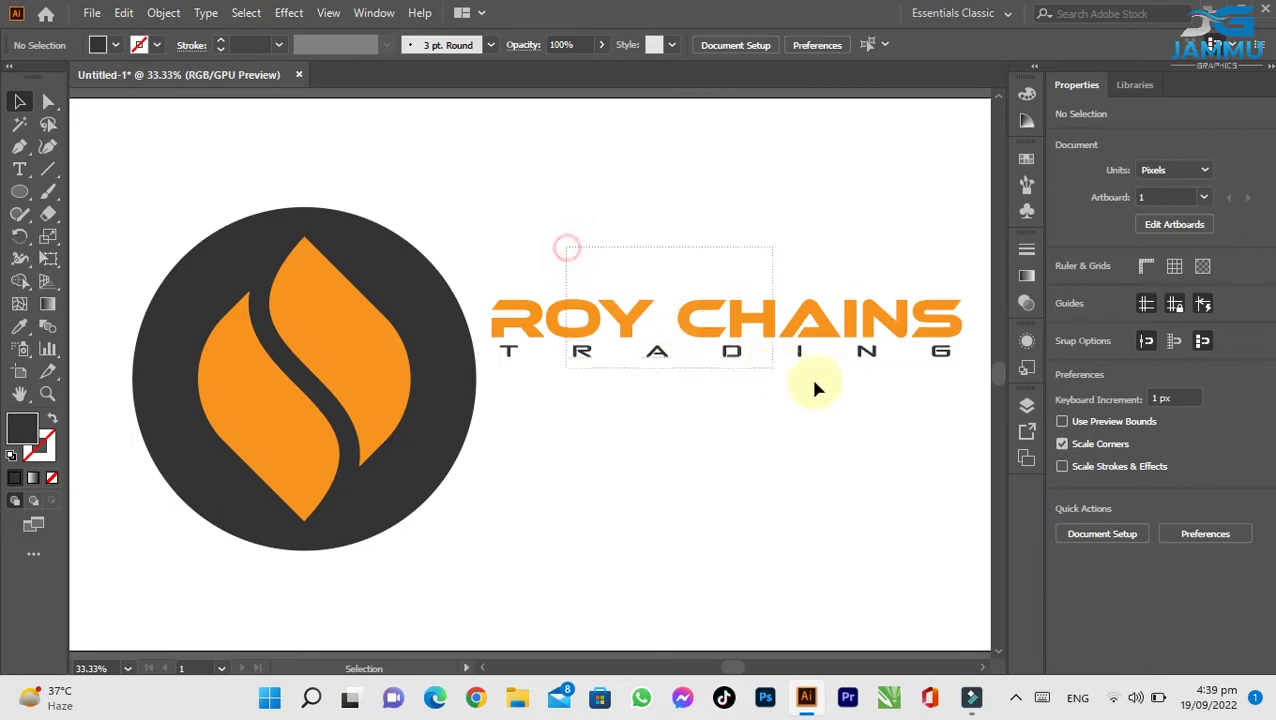
drag(566, 247, 814, 386)
Step: Group ROY CHAINS with TRADING and vertically centre the text beside the charcoal circle
click(163, 12)
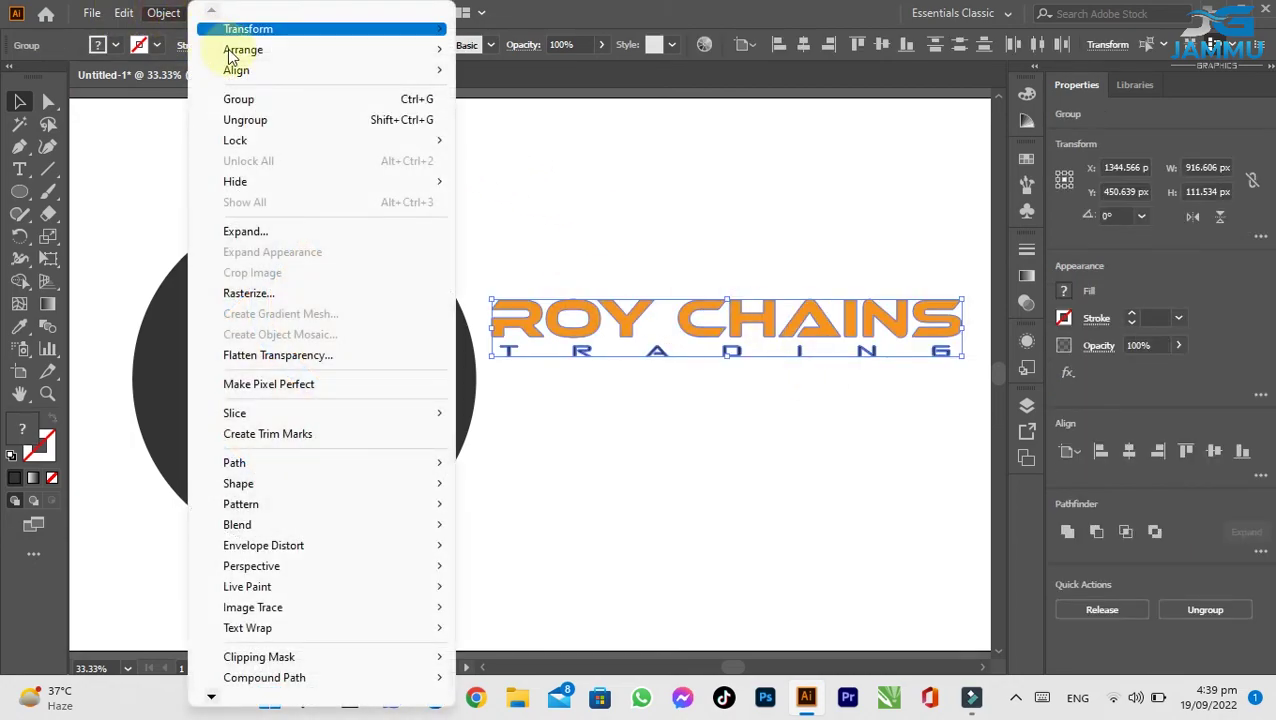
click(248, 100)
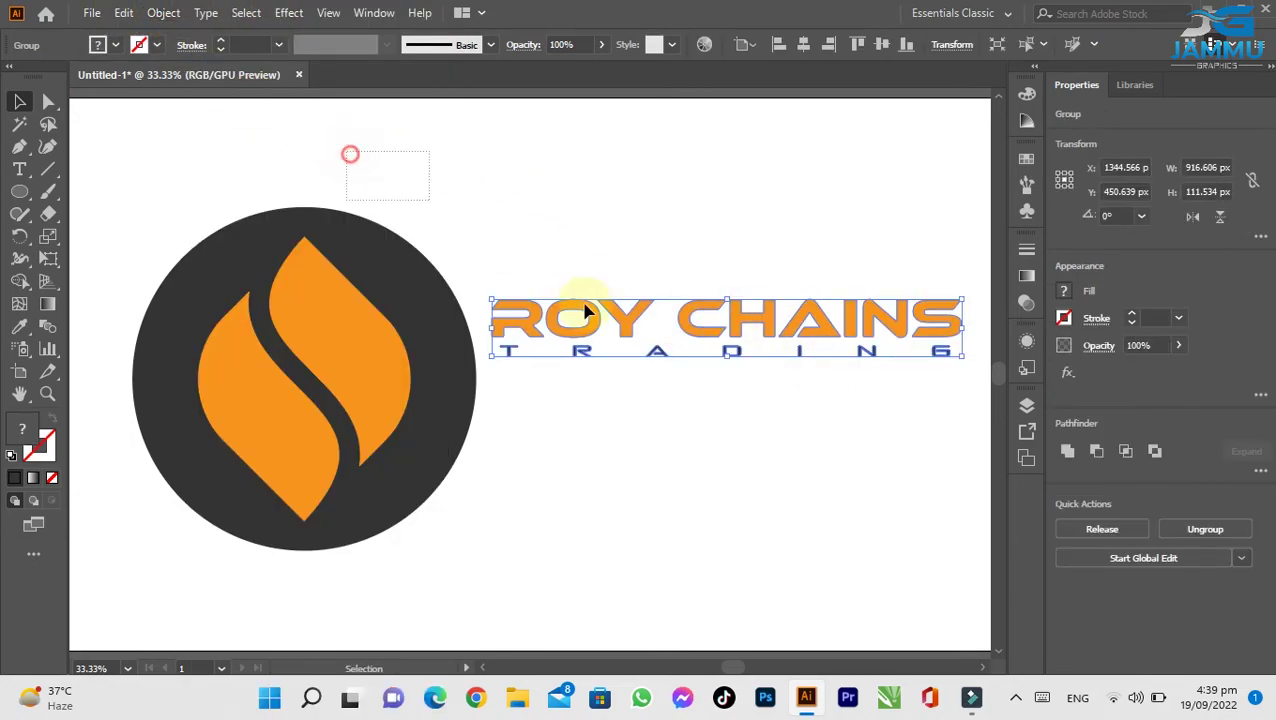
drag(586, 312, 855, 460)
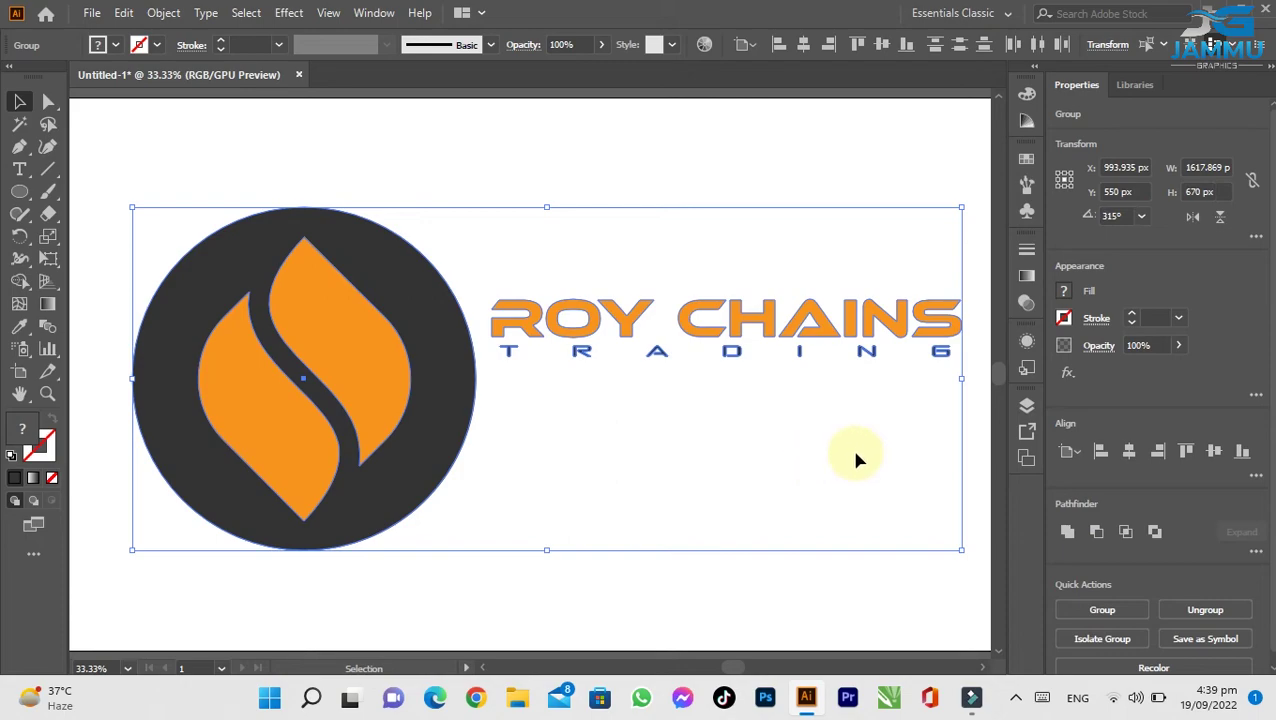
click(1130, 462)
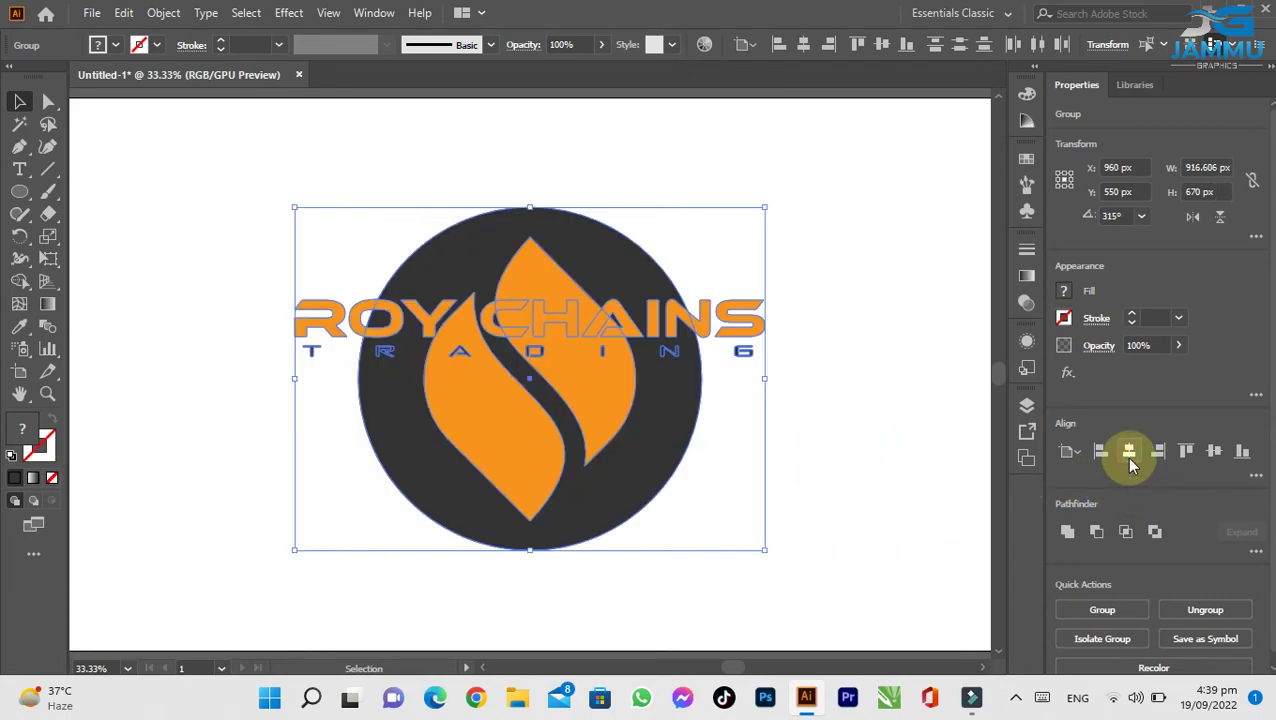
key(ctrl+z)
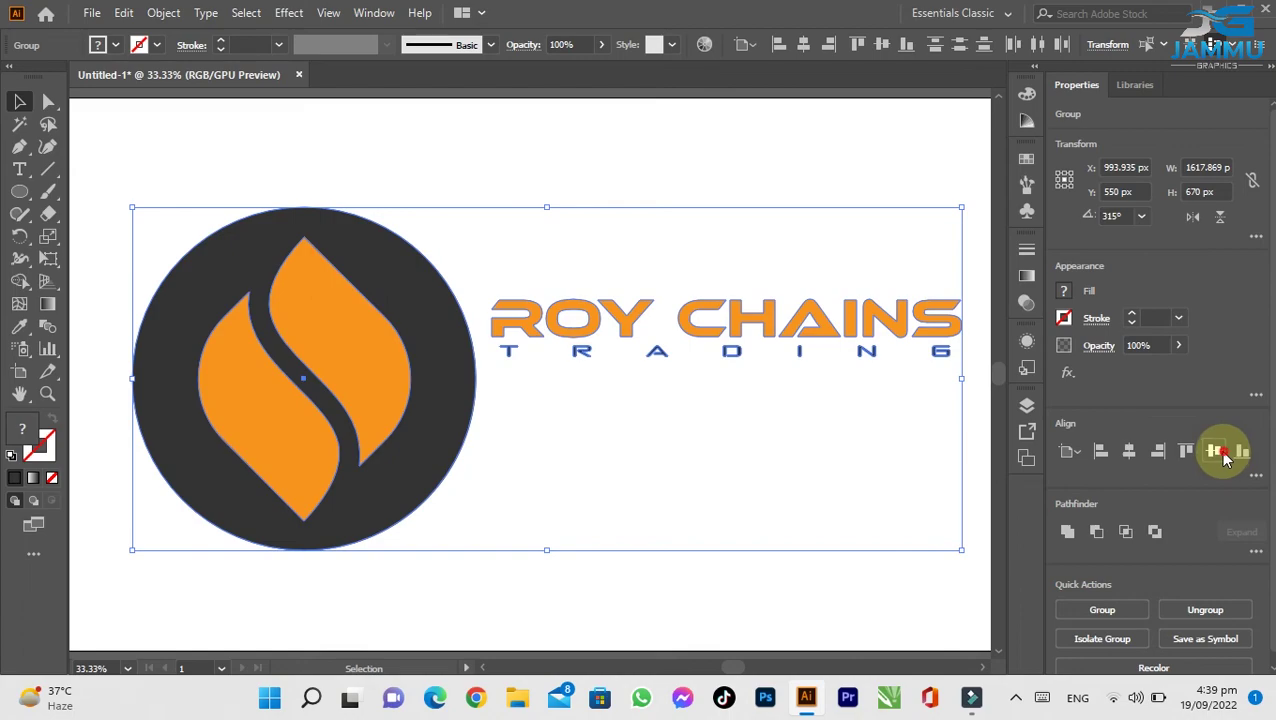
click(1214, 451)
click(686, 566)
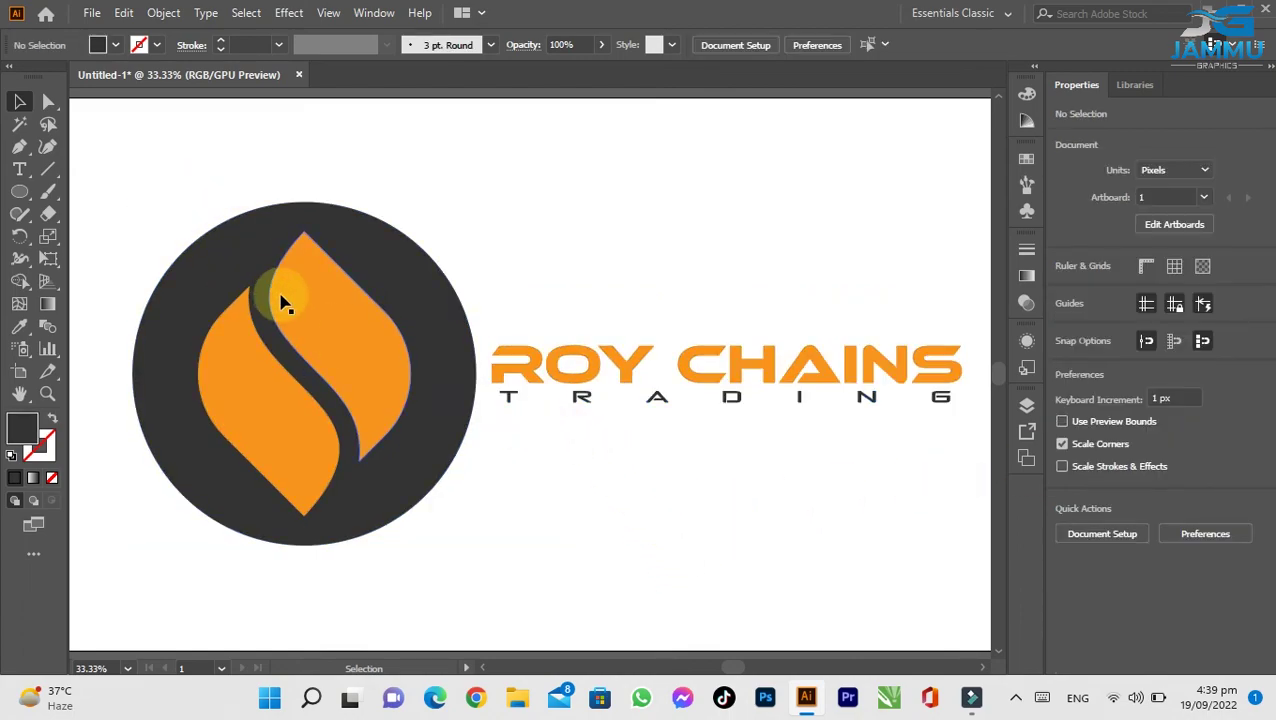
Step: Nudge the complete logo, emblem and wordmark, slightly up and left on the artboard
mouse_move(207, 179)
mouse_down()
mouse_move(550, 362)
mouse_move(603, 375)
mouse_move(535, 352)
mouse_up()
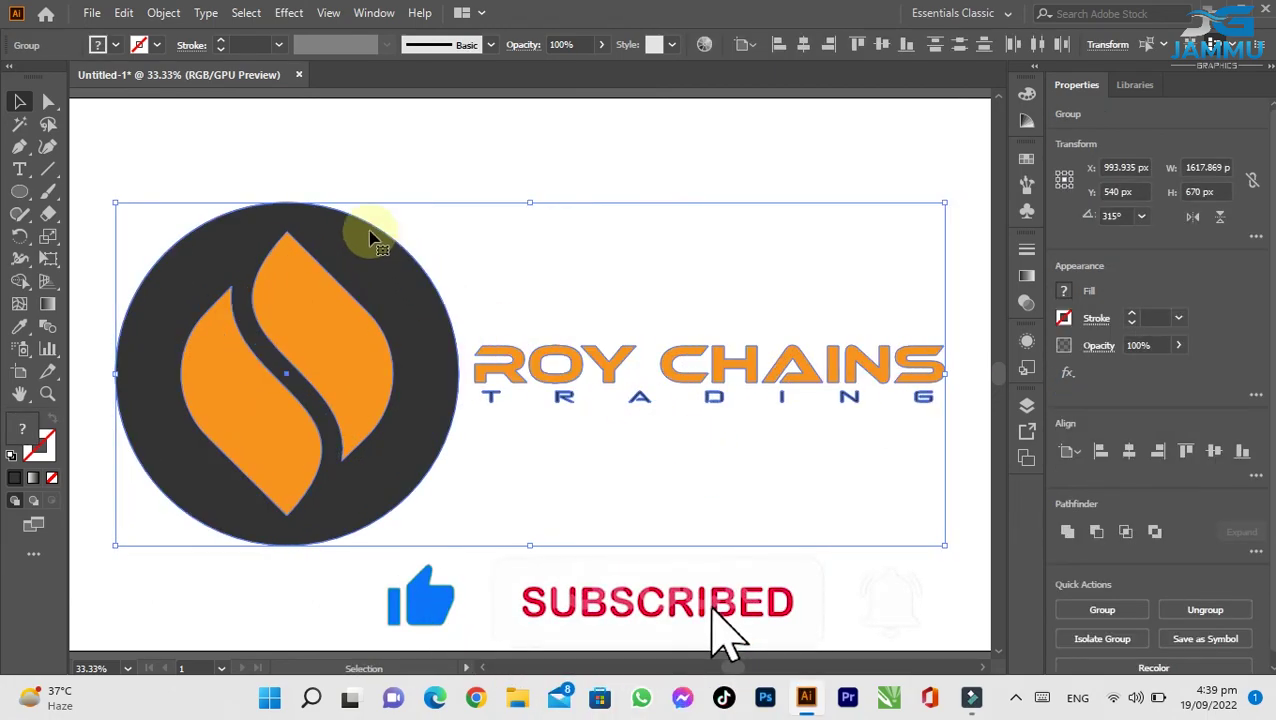
click(335, 178)
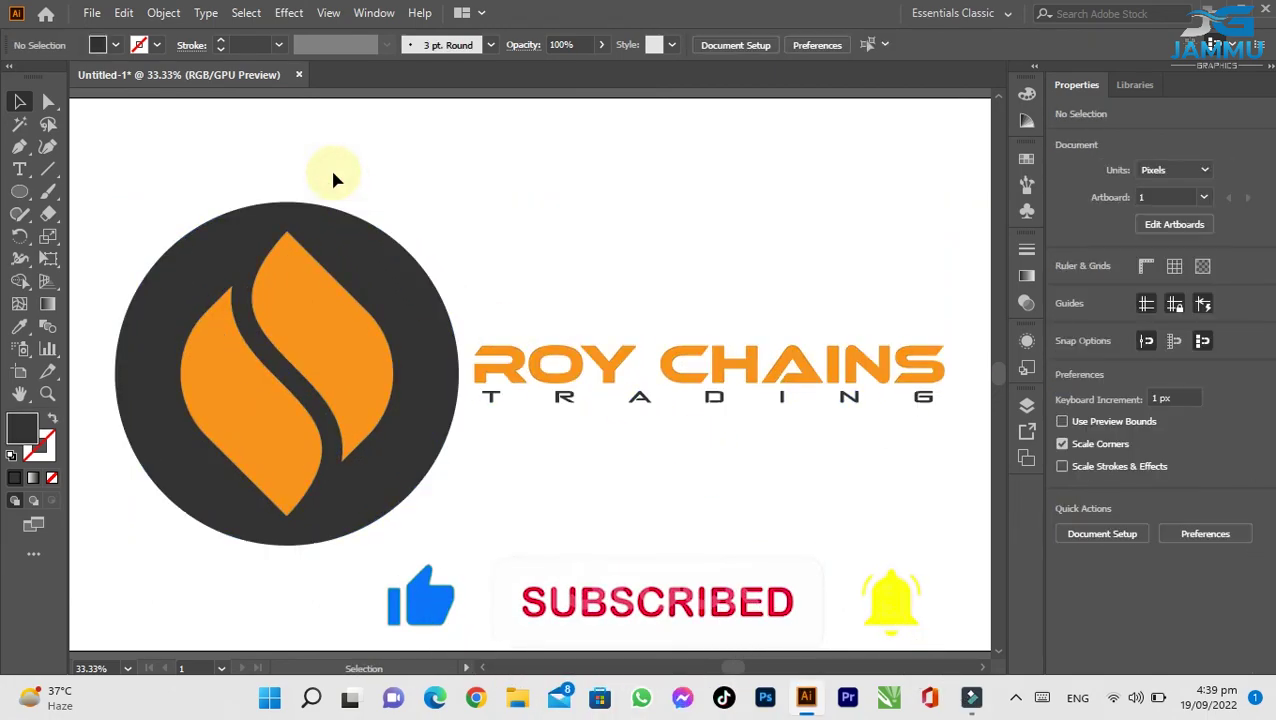